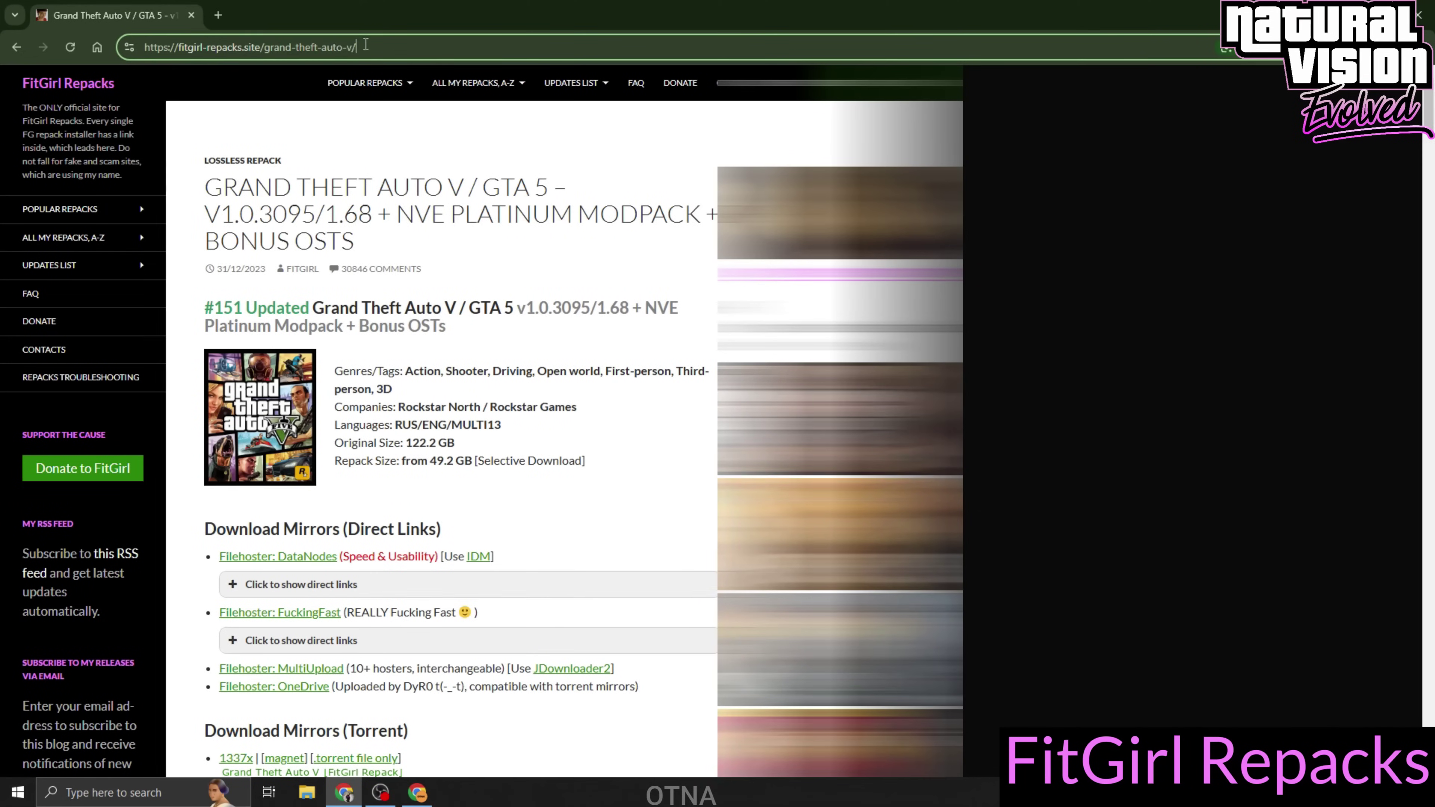
Examine the Grand Theft Auto V repack page's web address, title and Repack Features list
drag(355, 47, 143, 48)
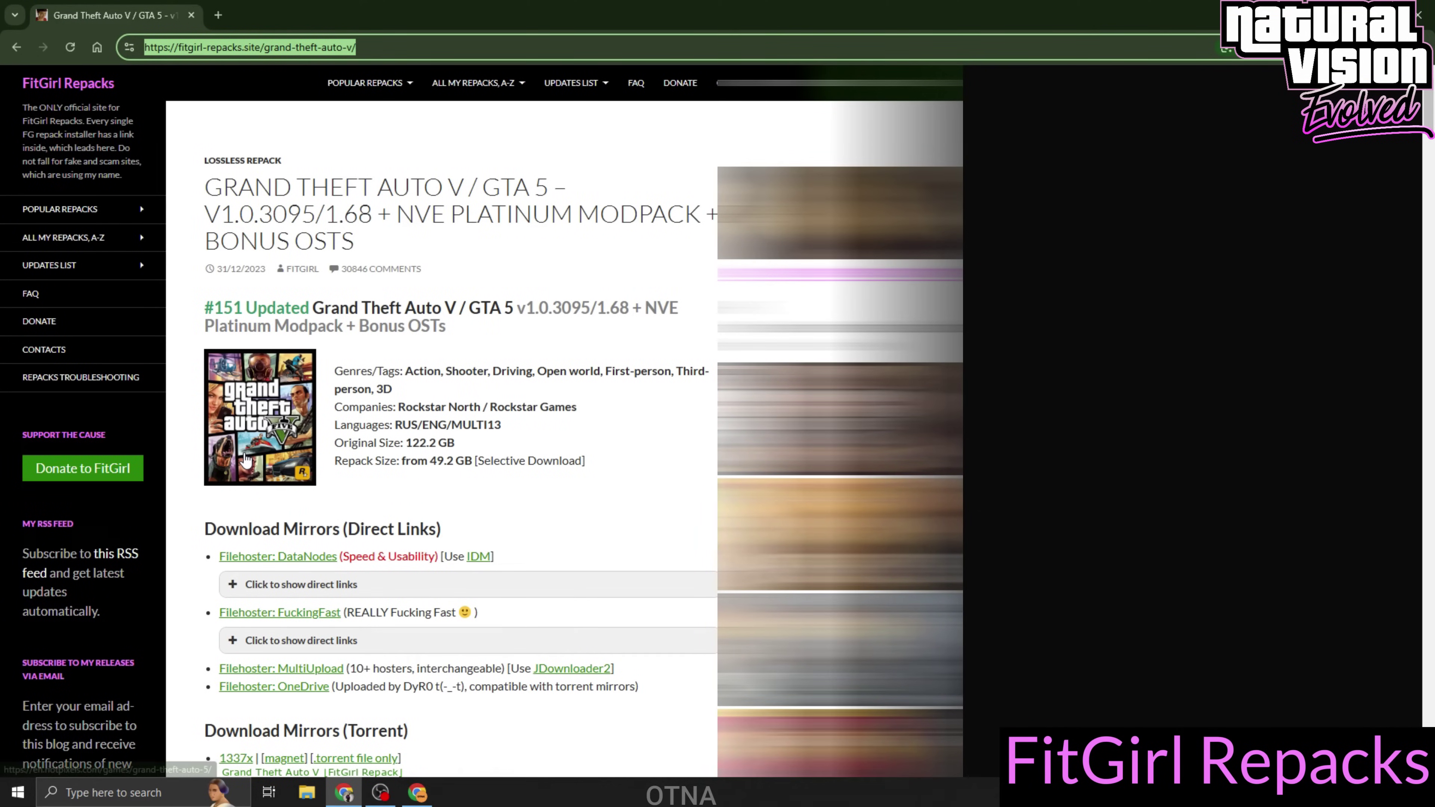
drag(203, 189, 431, 237)
click(421, 248)
click(446, 251)
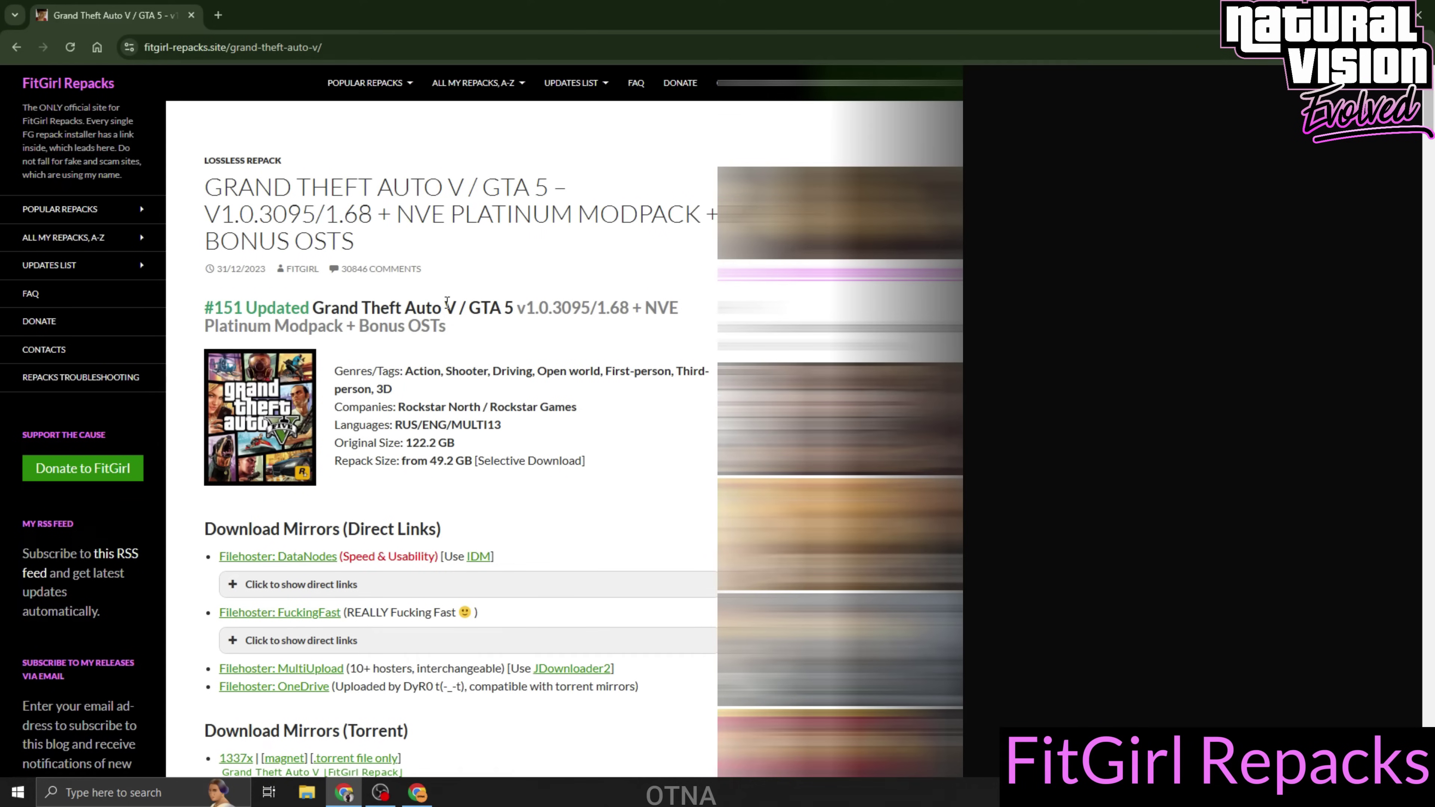
scroll(367, 440, down, 2)
scroll(368, 441, down, 15)
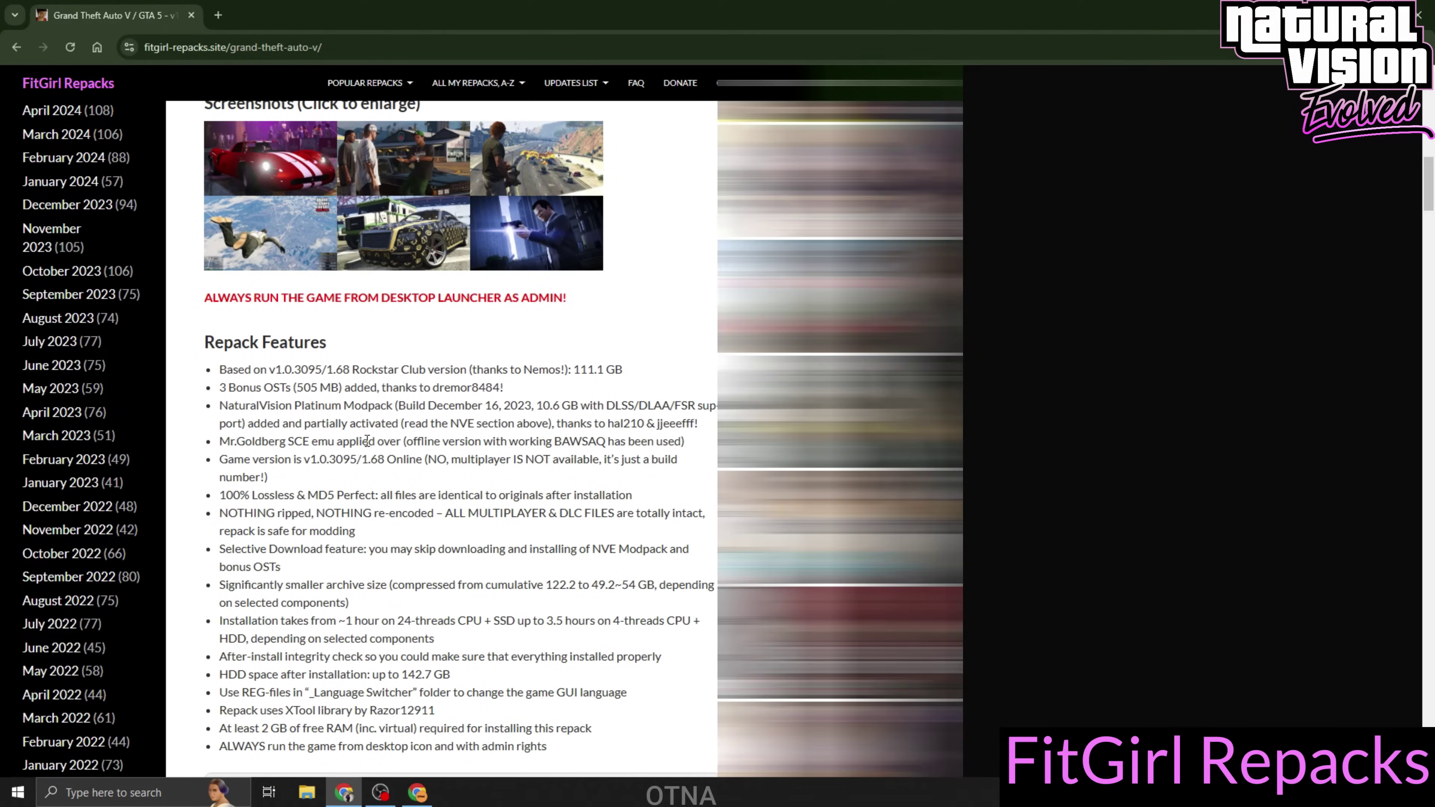
scroll(367, 441, down, 5)
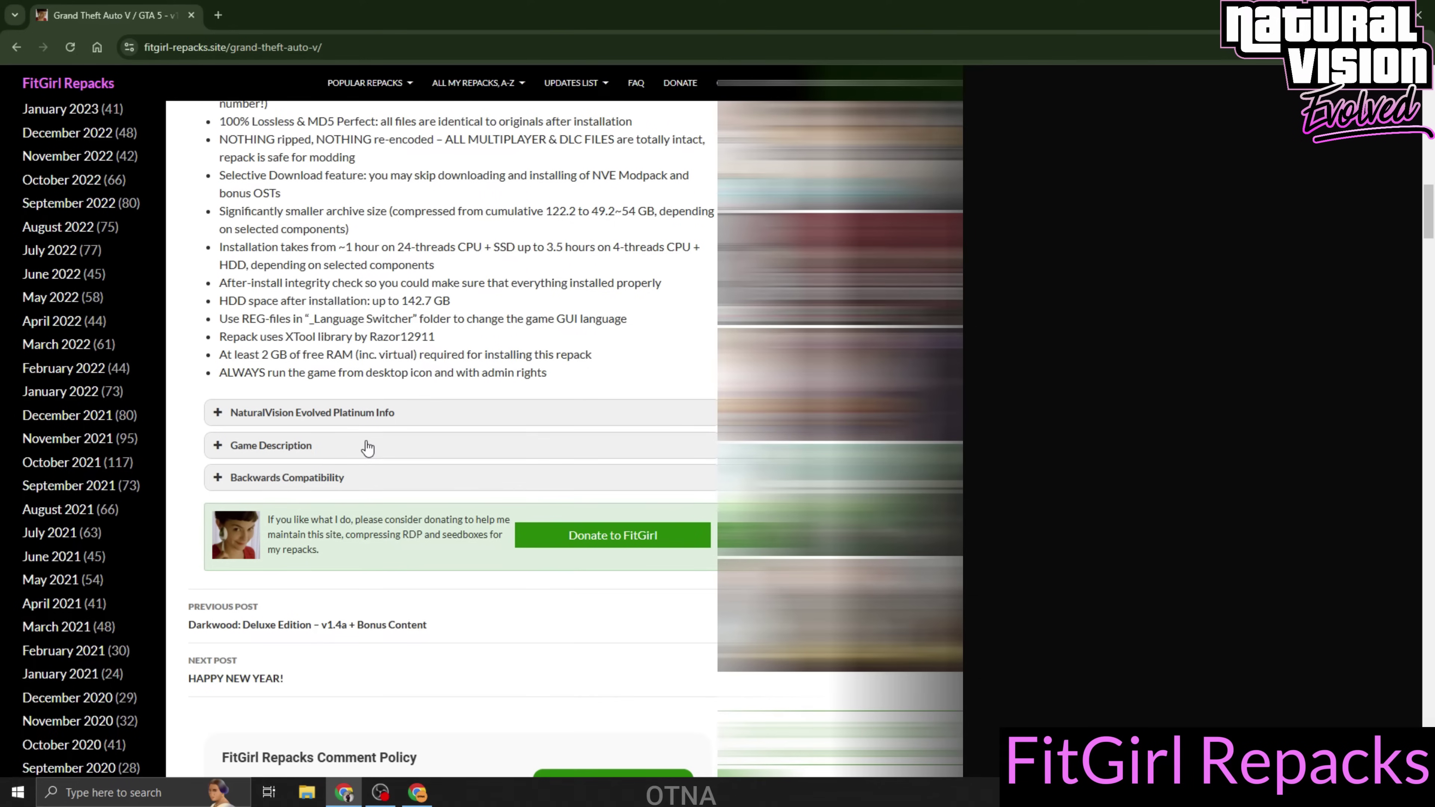
scroll(367, 448, up, 4)
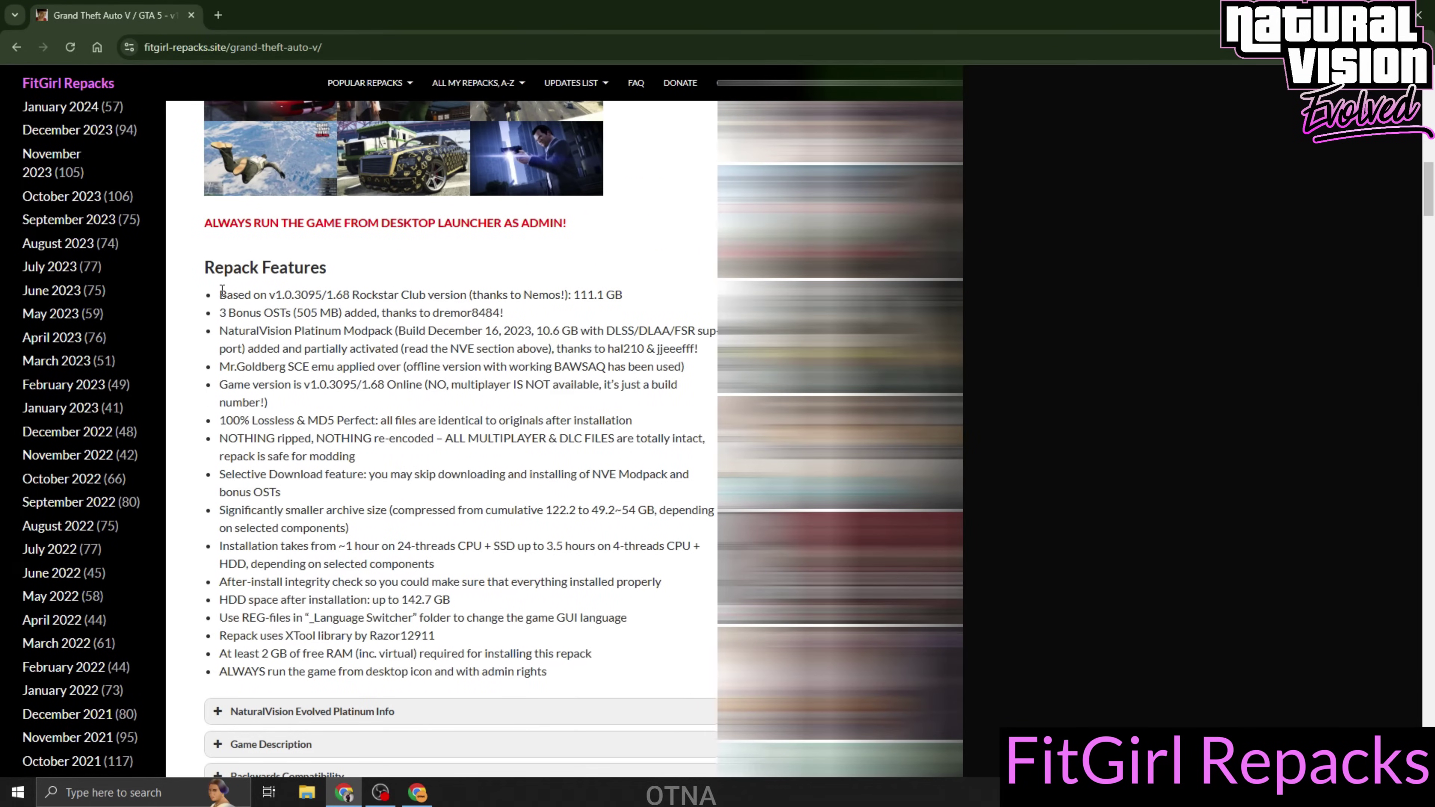
drag(220, 291, 548, 672)
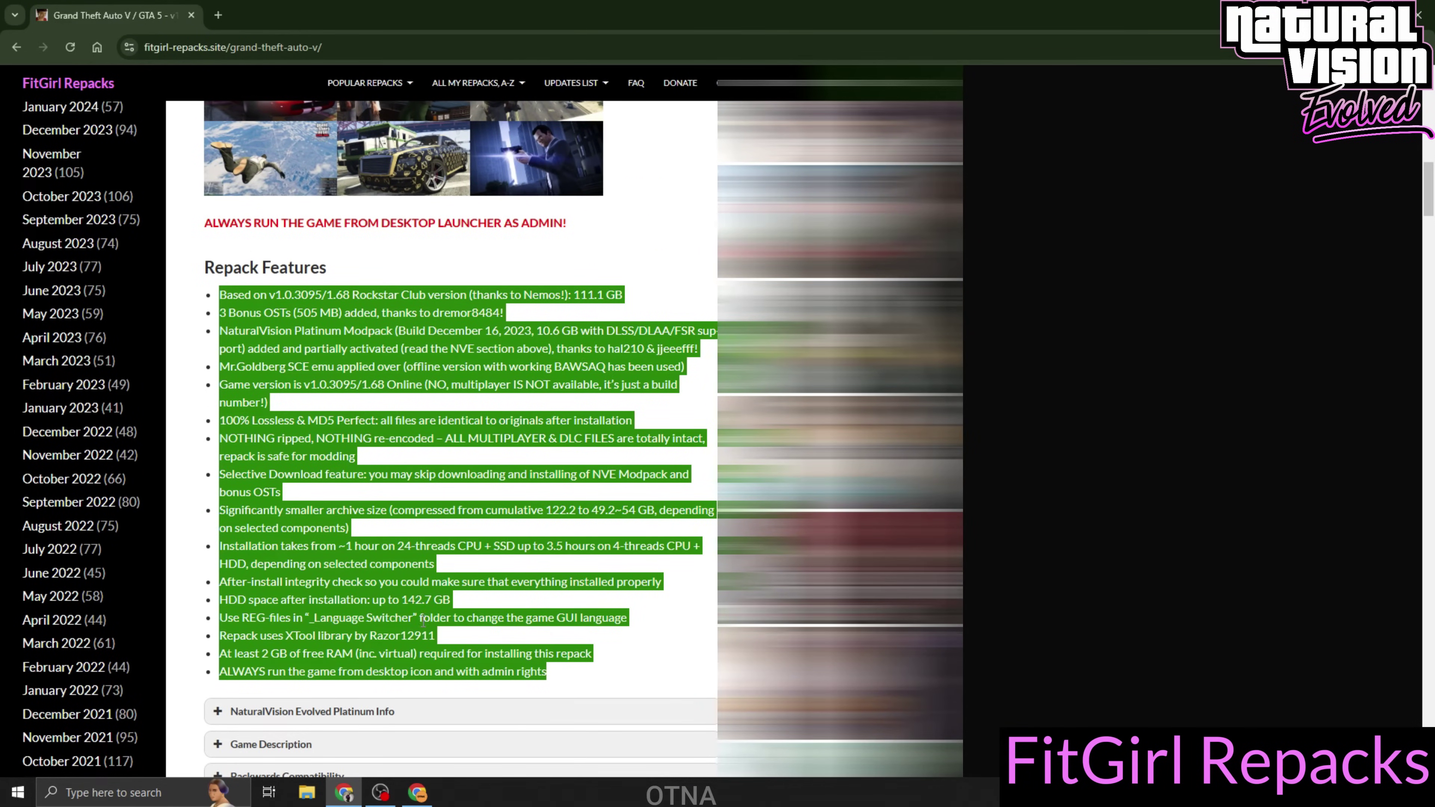
Expand the NaturalVision Evolved Platinum Info section and read its introductory description
scroll(548, 672, down, 3)
drag(408, 490, 223, 487)
scroll(350, 497, down, 3)
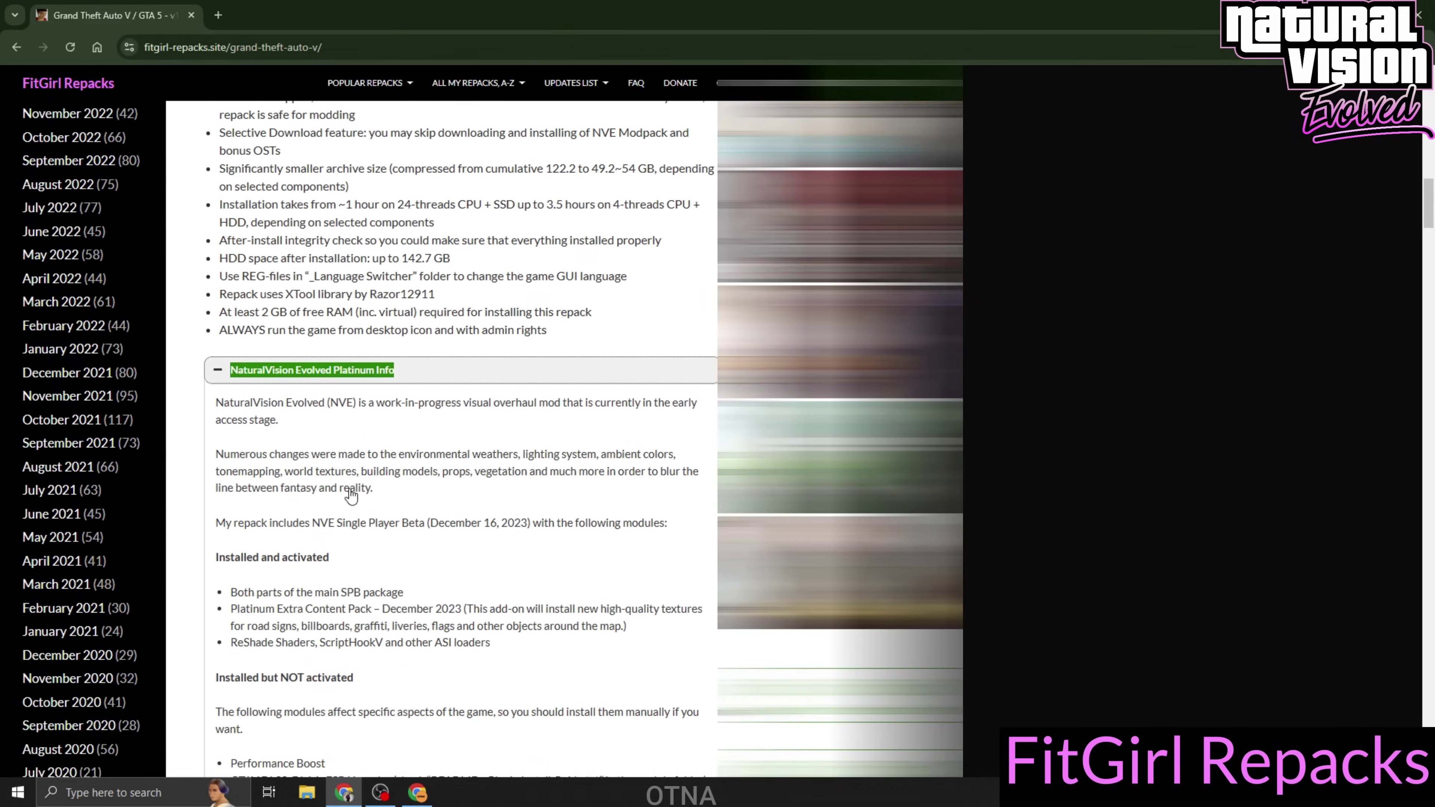
drag(217, 370, 369, 461)
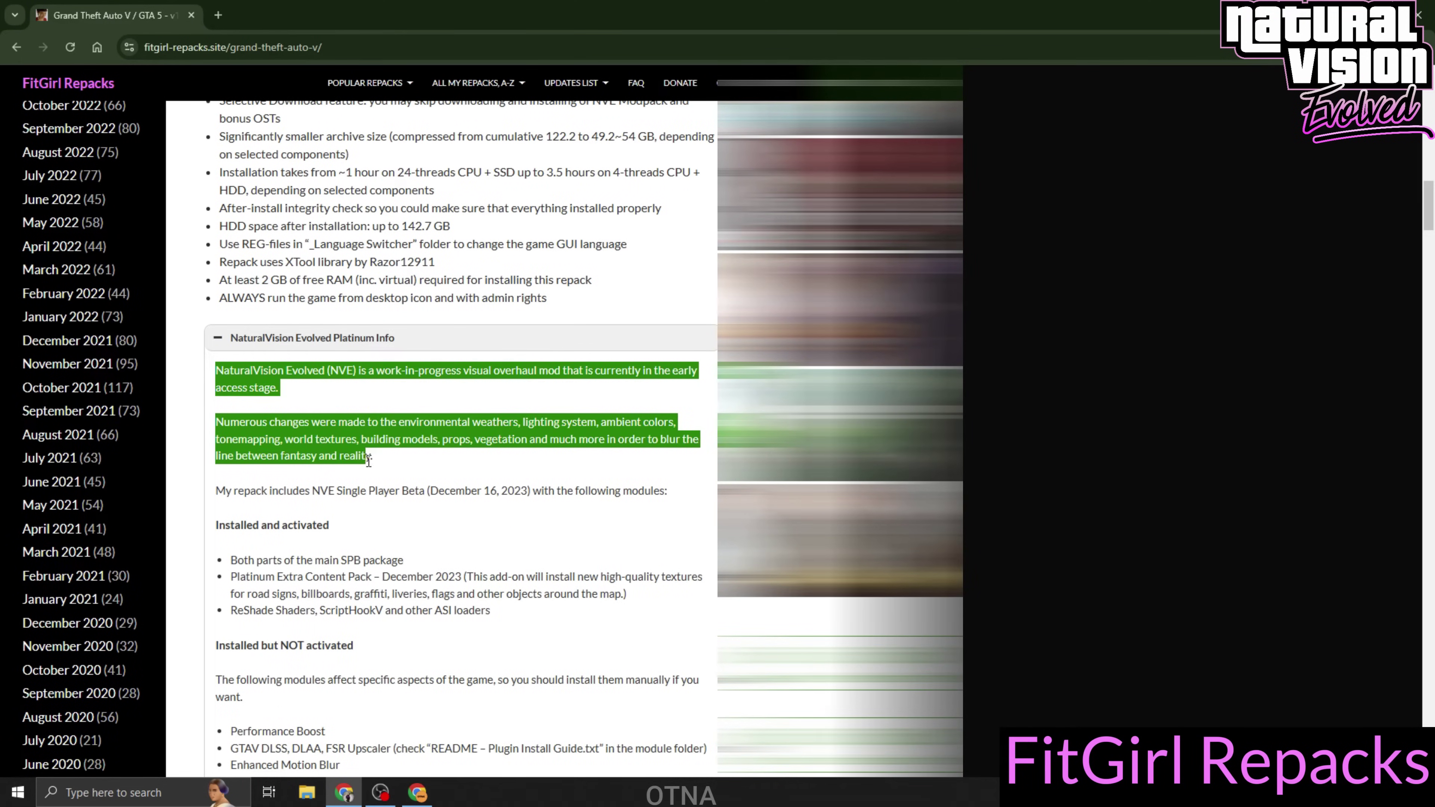
scroll(379, 472, down, 4)
click(372, 400)
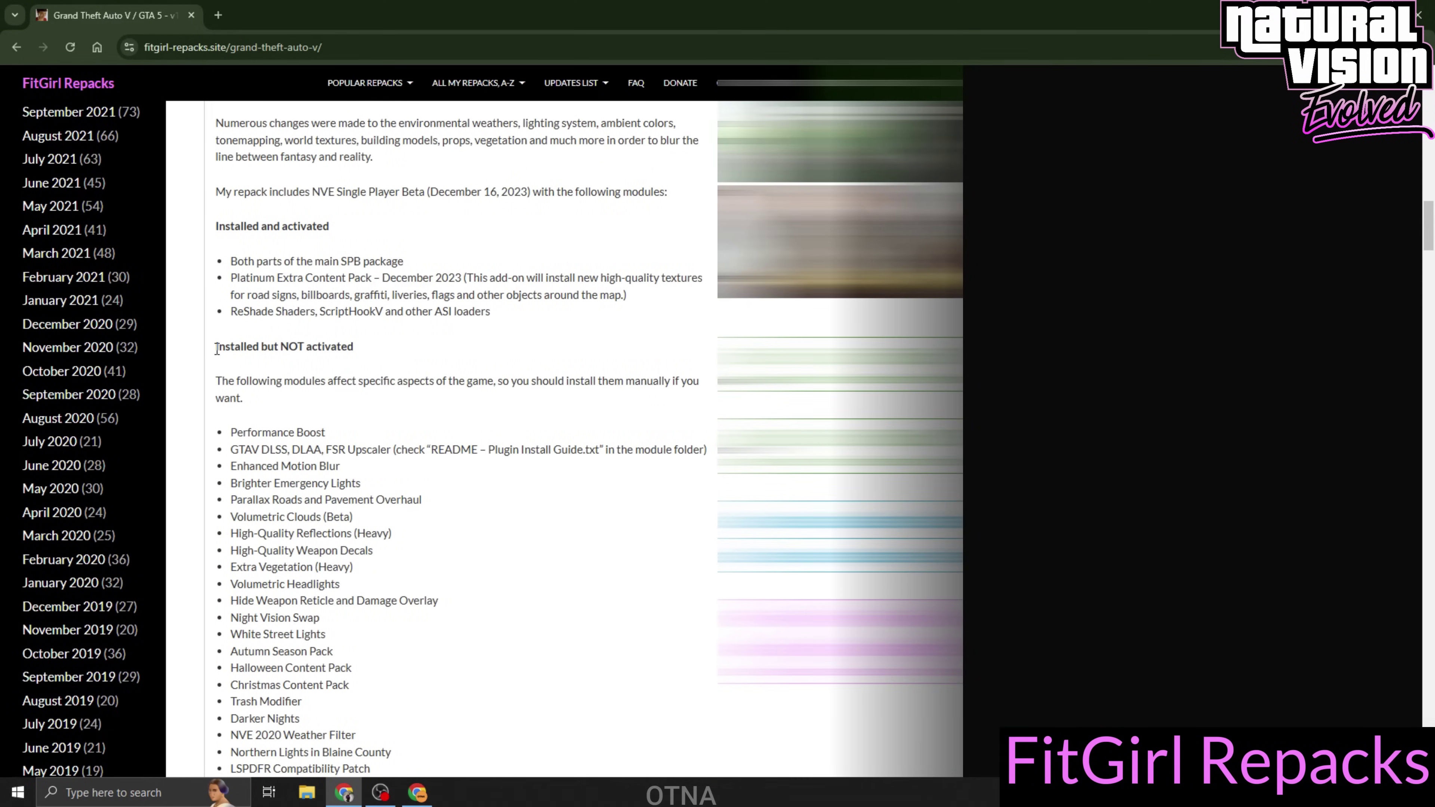
Read which modules the NaturalVision Evolved Platinum Info section lists as installed and activated
drag(218, 349, 362, 347)
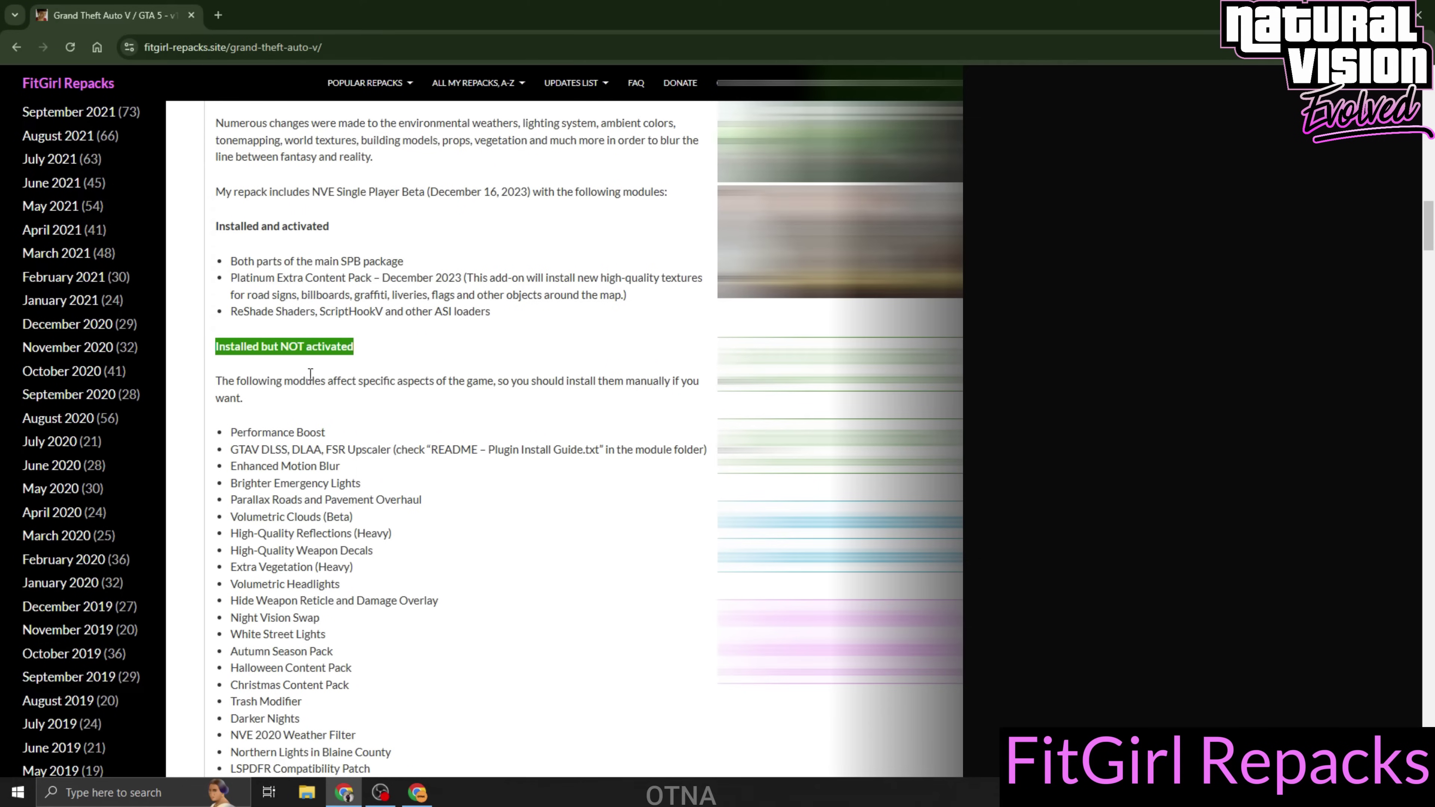
click(349, 304)
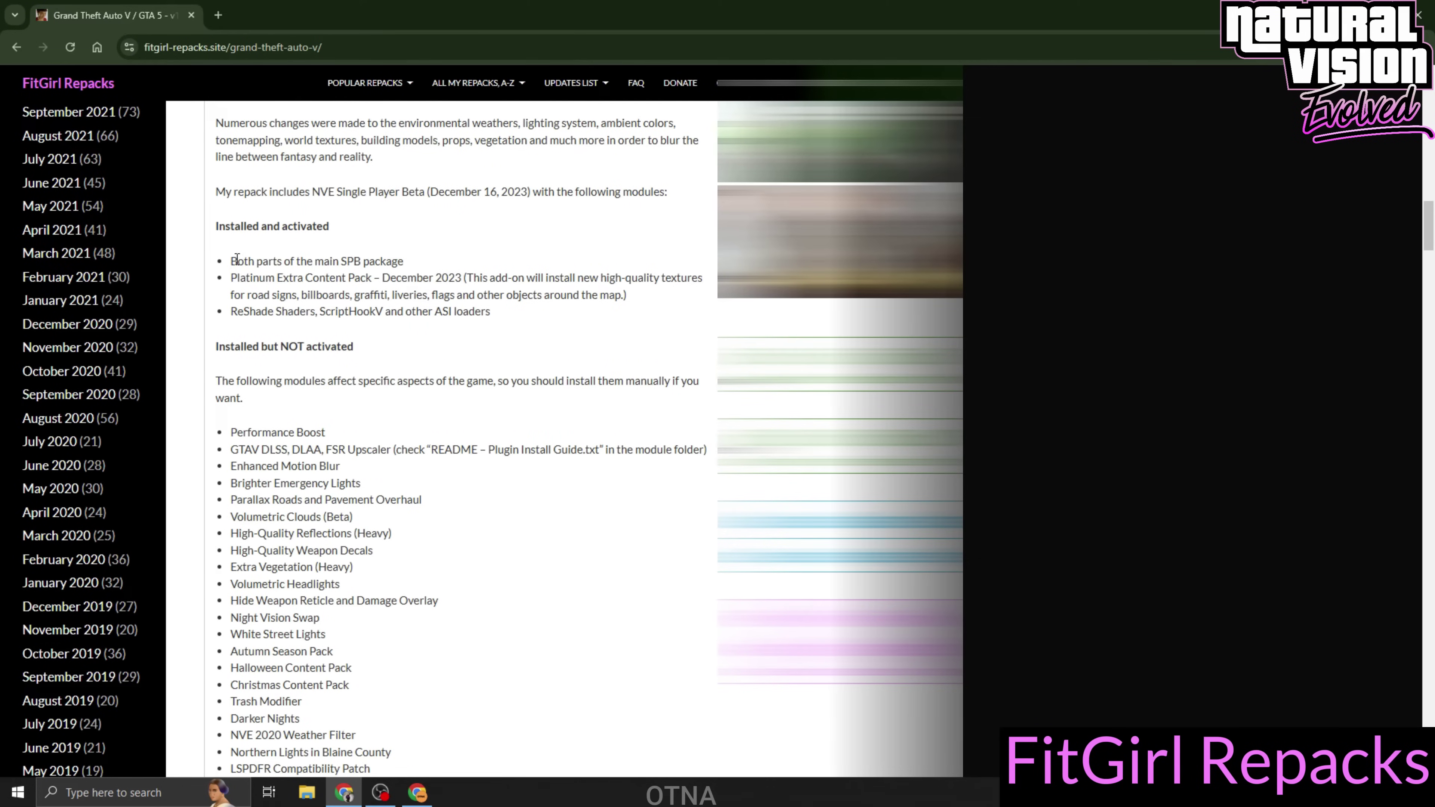
drag(217, 225, 347, 227)
click(302, 257)
drag(233, 260, 408, 258)
click(407, 262)
drag(233, 278, 692, 288)
mouse_move(481, 311)
mouse_down()
mouse_move(239, 311)
mouse_move(494, 310)
mouse_up()
click(507, 319)
drag(232, 312, 493, 325)
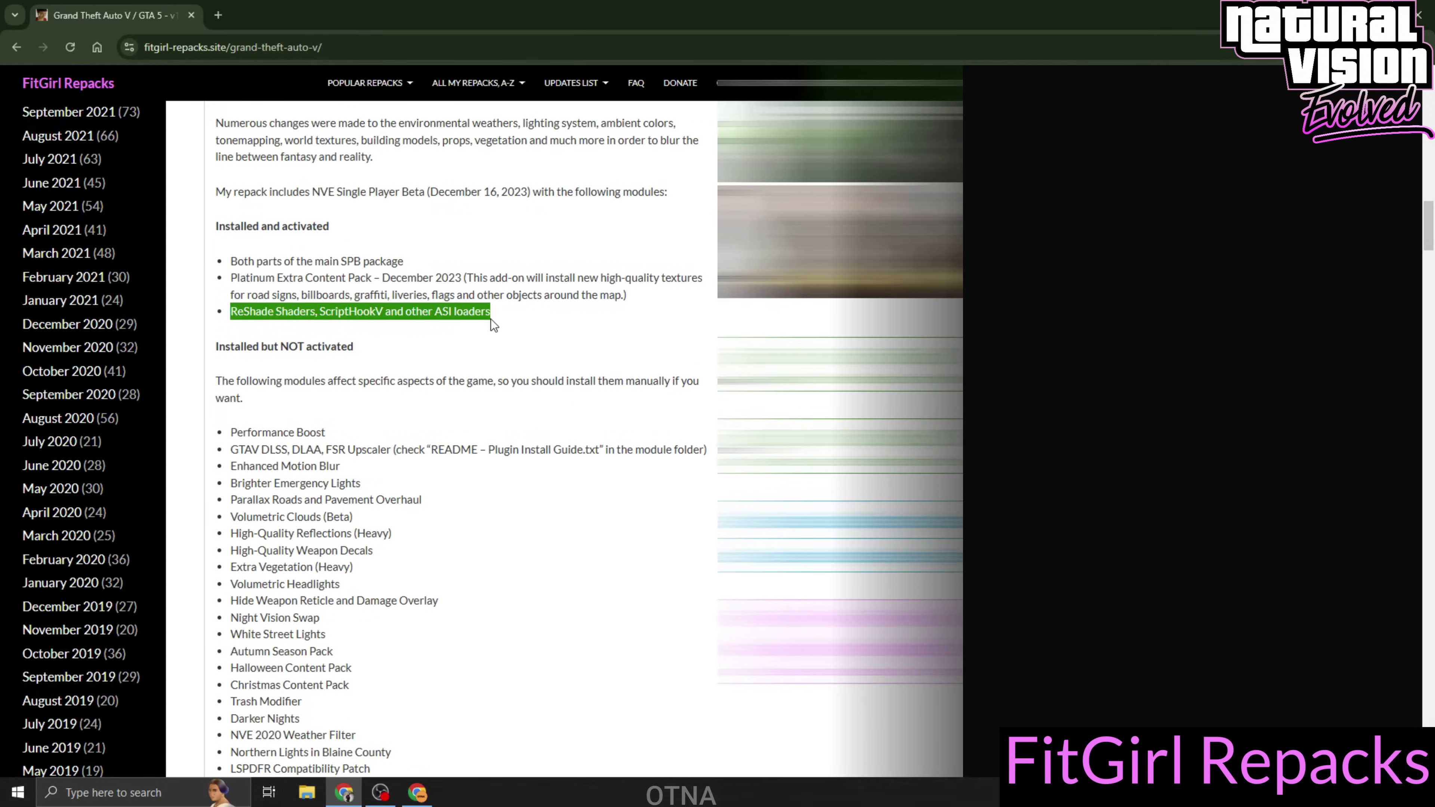
Review the list of modules that are installed but not activated, from Performance Boost to NaturalVision Uninstaller
scroll(509, 325, down, 2)
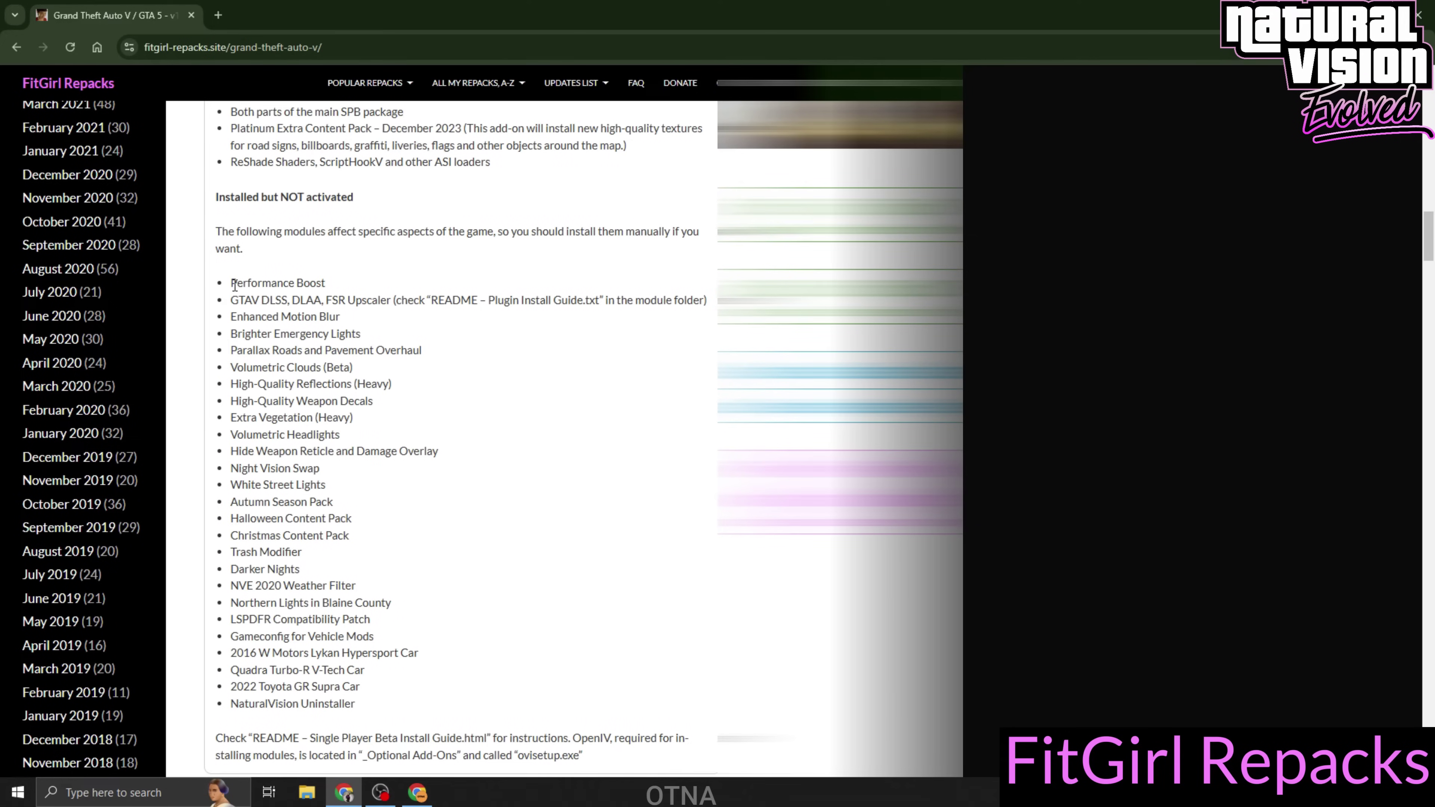
drag(231, 282, 378, 697)
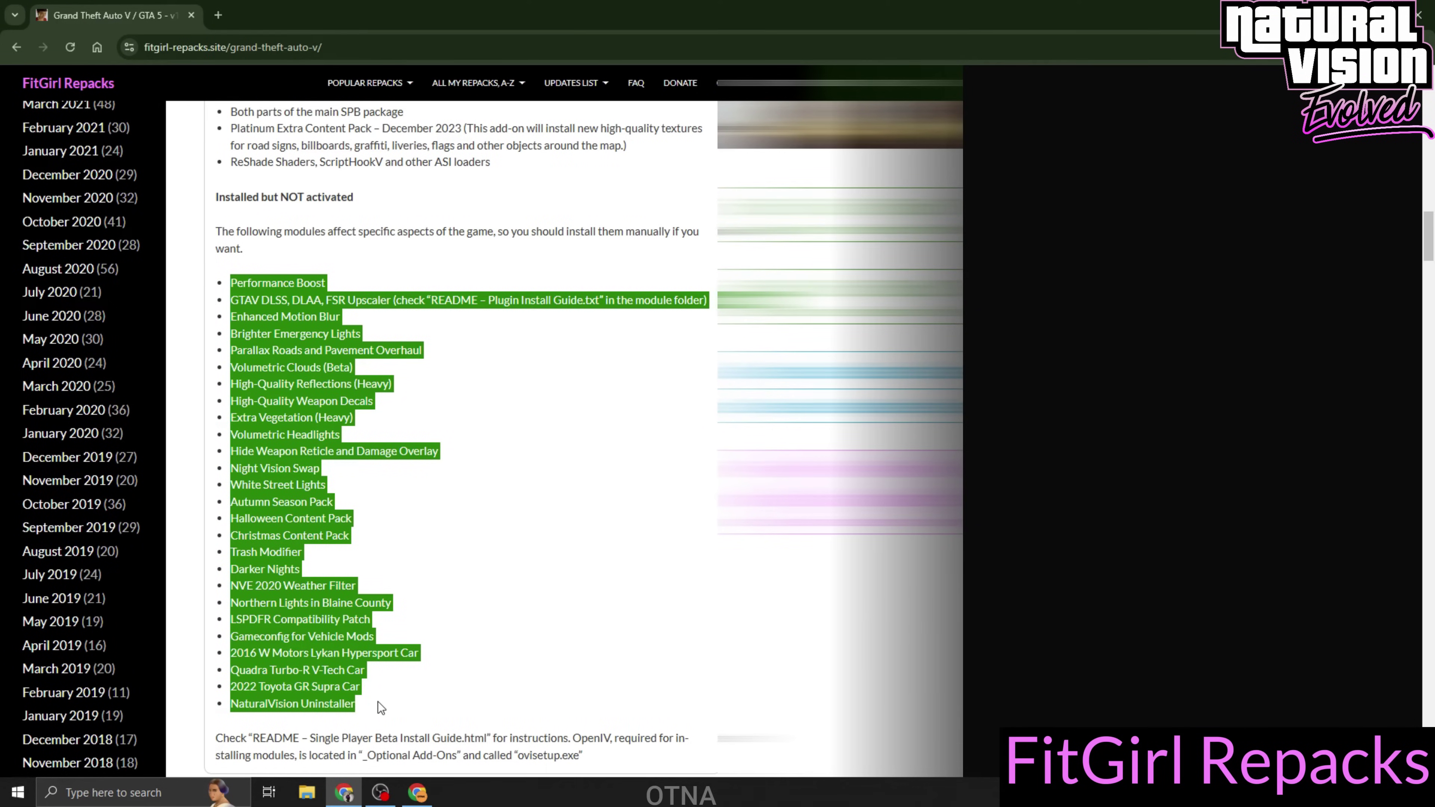
scroll(390, 521, down, 2)
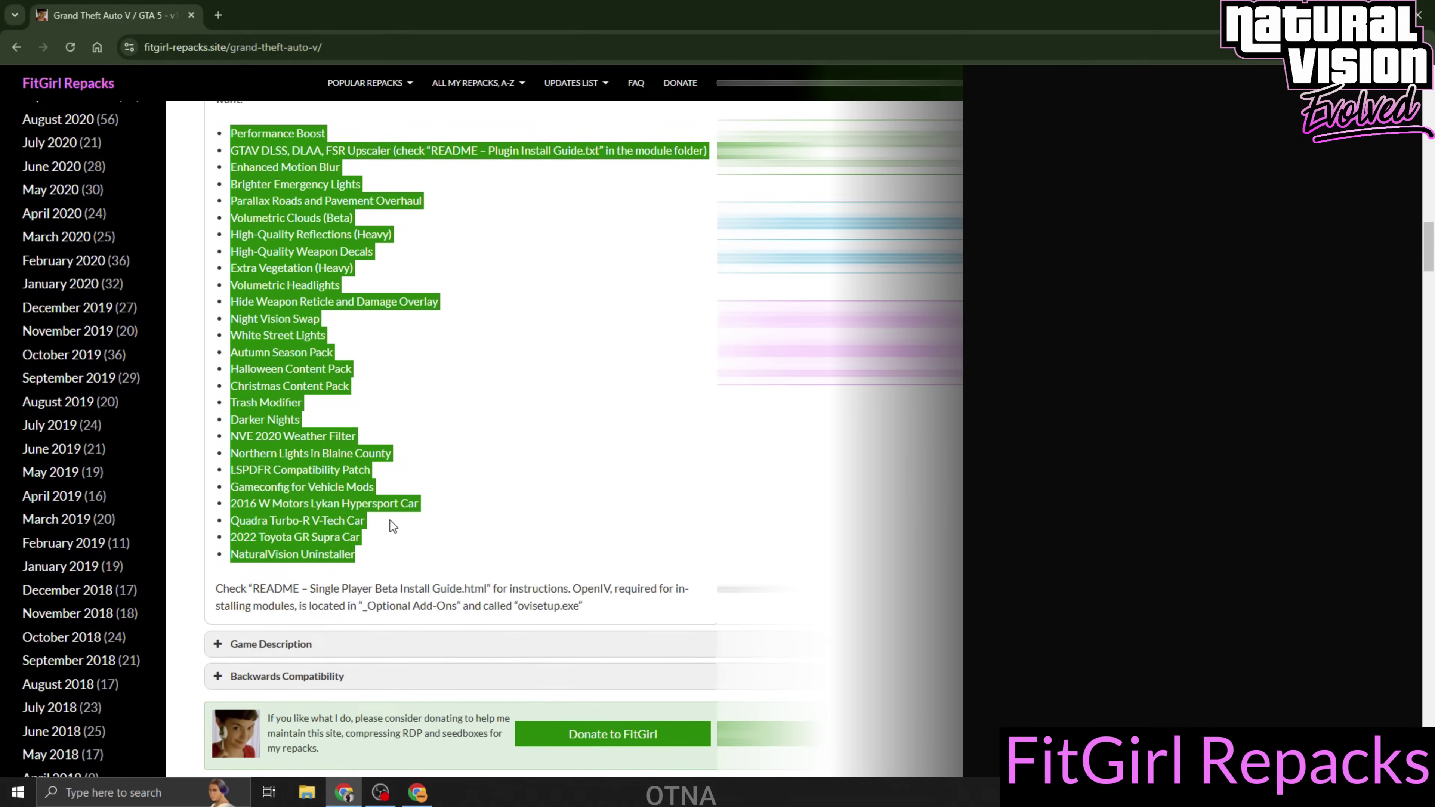
click(375, 570)
Read the note about the Single Player Beta Install Guide and where the OpenIV installer is located
drag(216, 589, 298, 589)
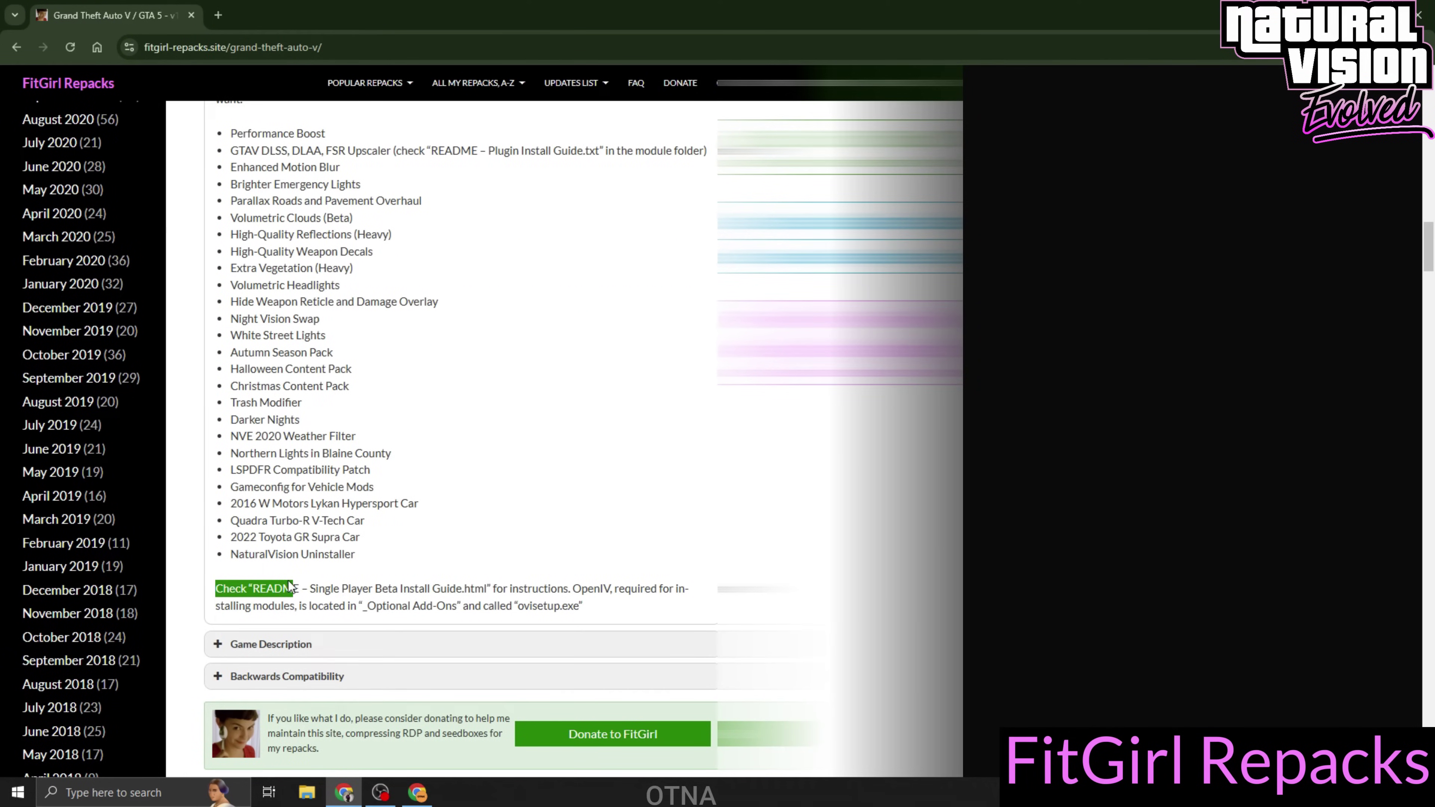
click(303, 589)
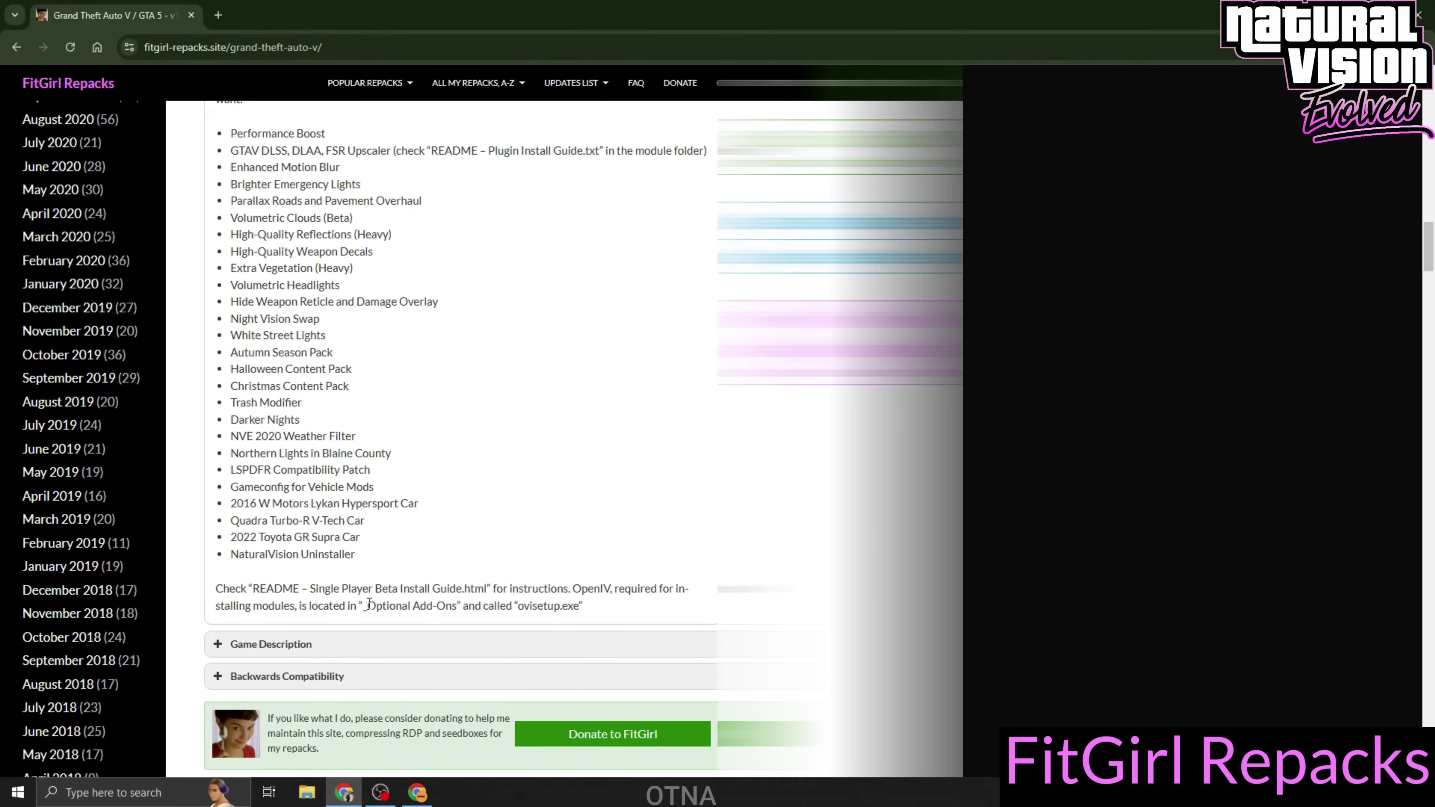
drag(309, 588, 616, 617)
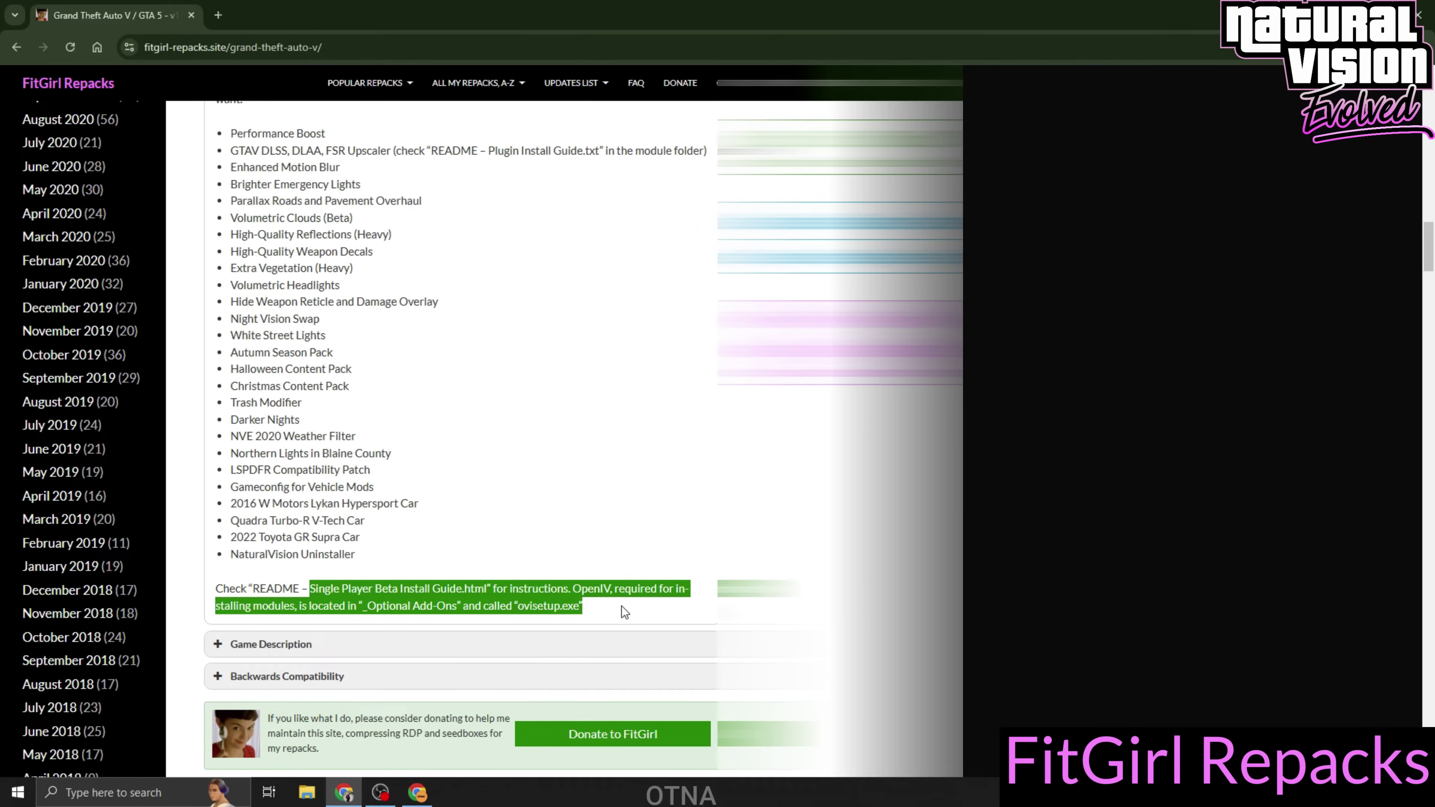
click(633, 610)
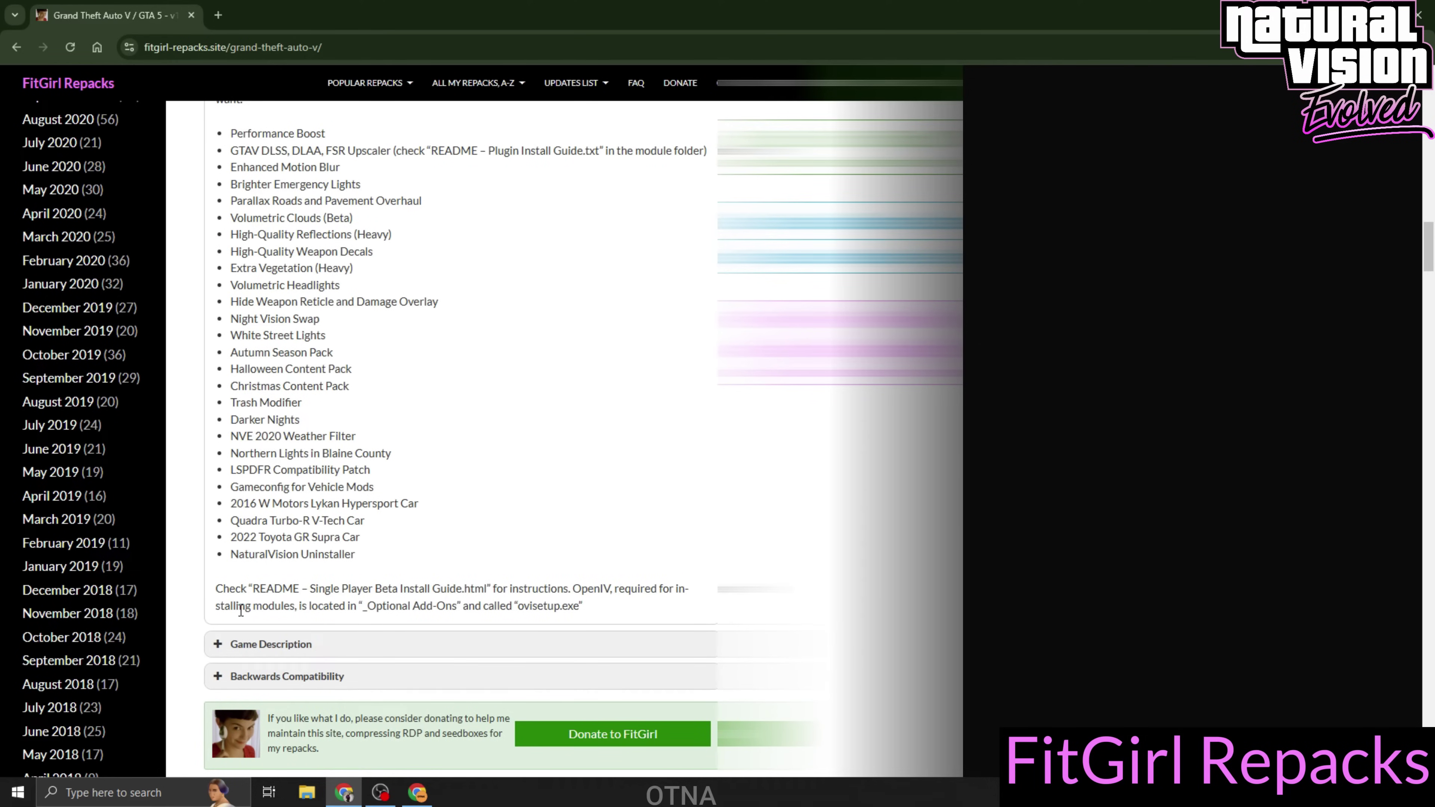
drag(571, 589, 613, 594)
drag(217, 610, 582, 610)
click(572, 612)
drag(518, 607, 603, 622)
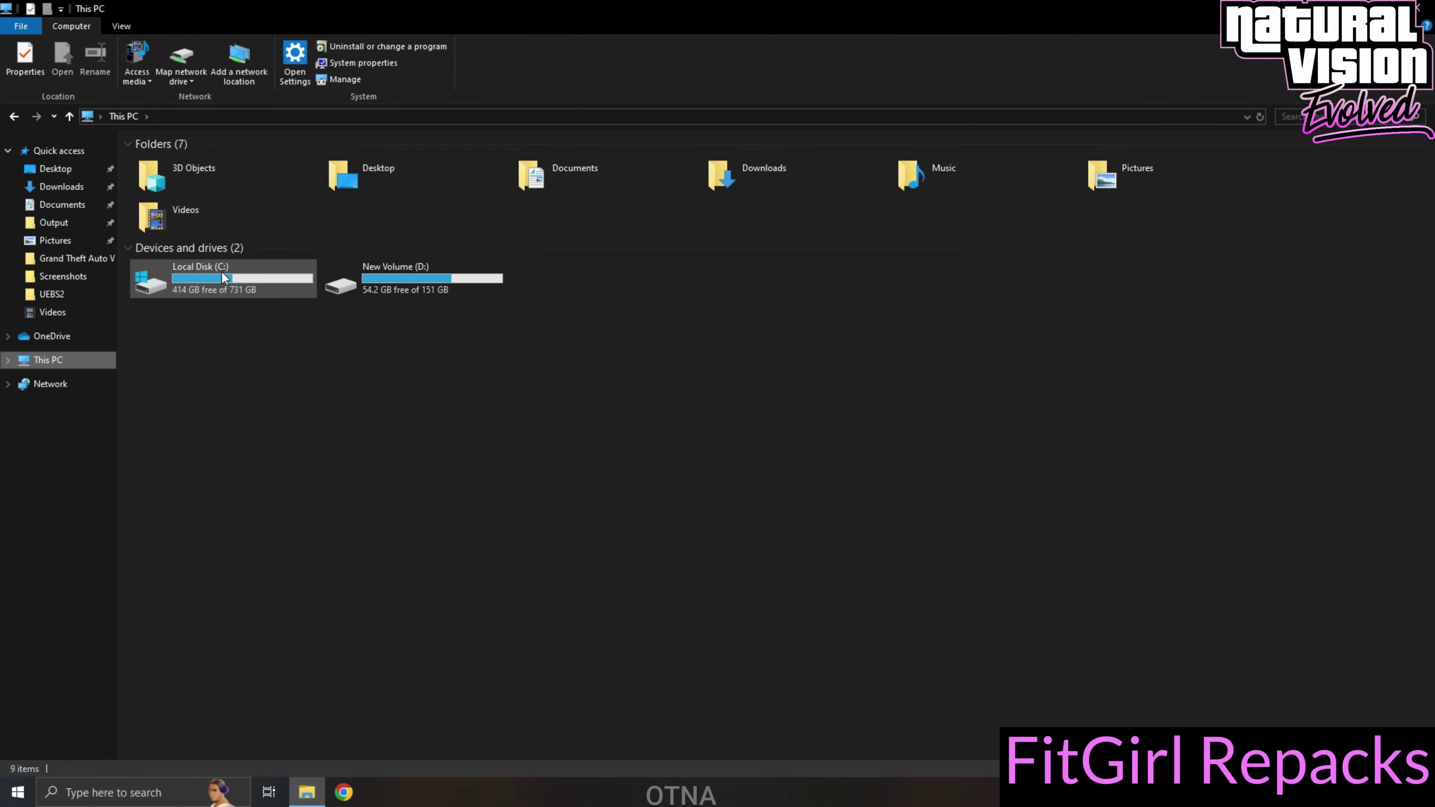
Check the ASI and ScriptHookVDotNet files in the Grand Theft Auto V folder on drive C, and open its _Optional Add-Ons folder
double_click(222, 272)
double_click(191, 159)
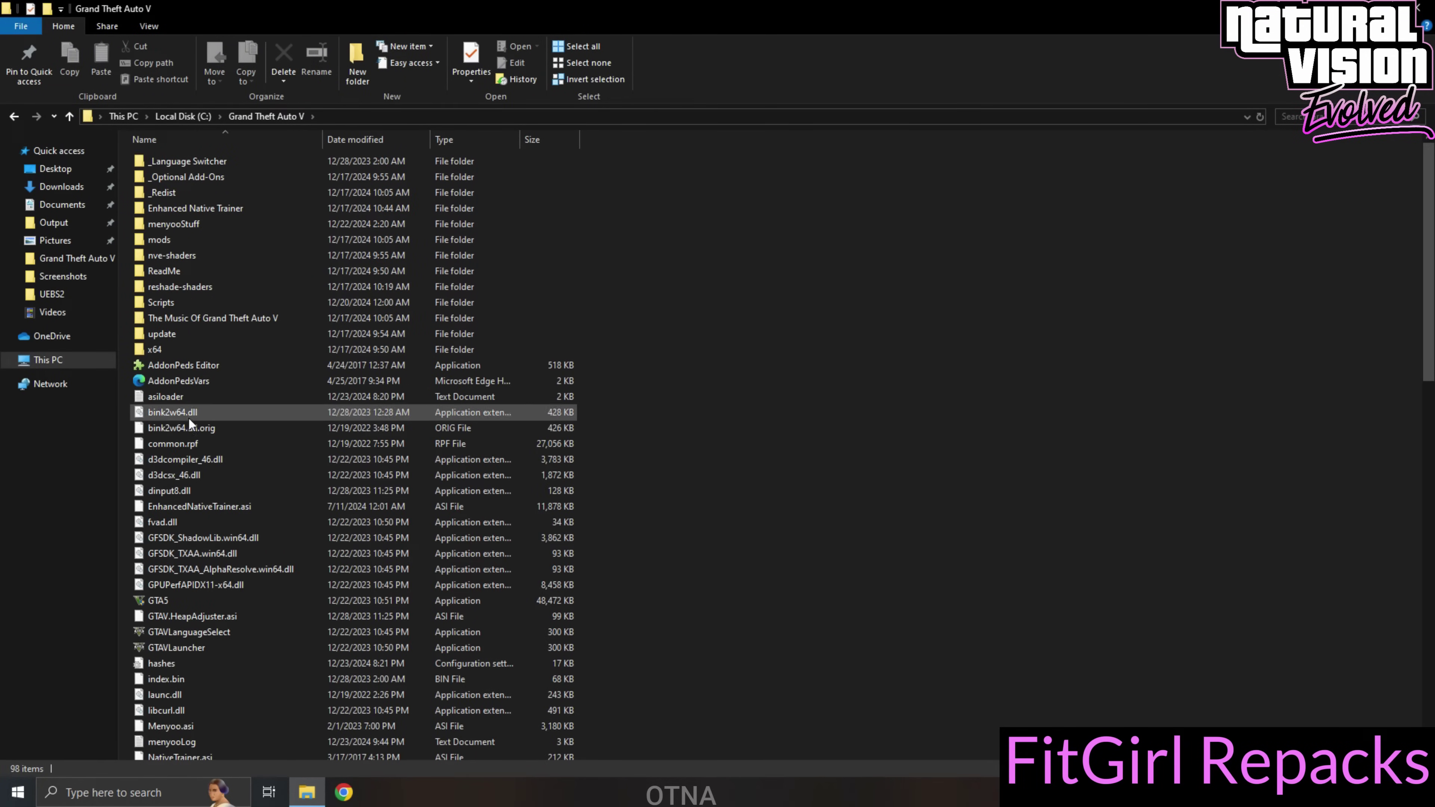
click(189, 617)
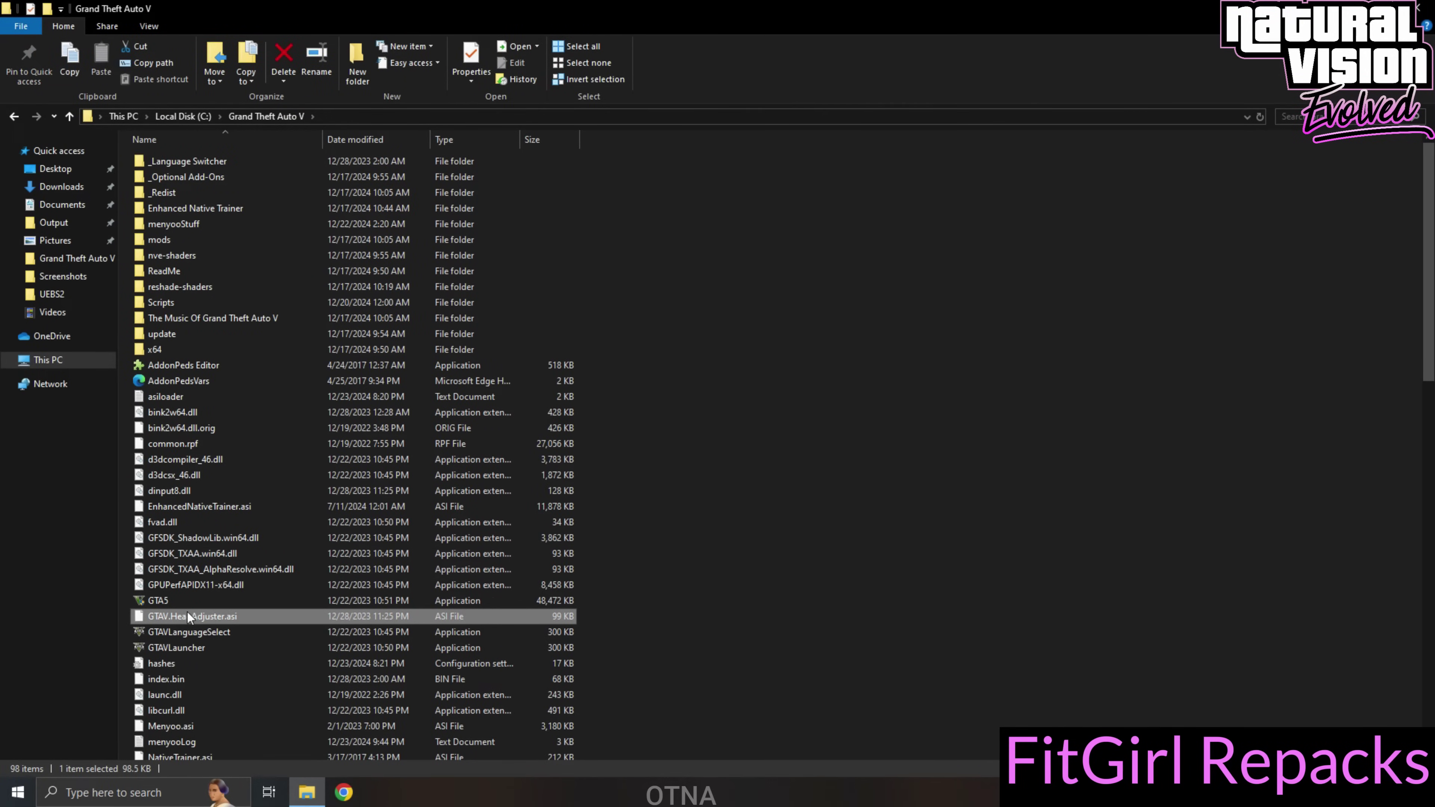
scroll(273, 561, down, 5)
scroll(230, 568, down, 4)
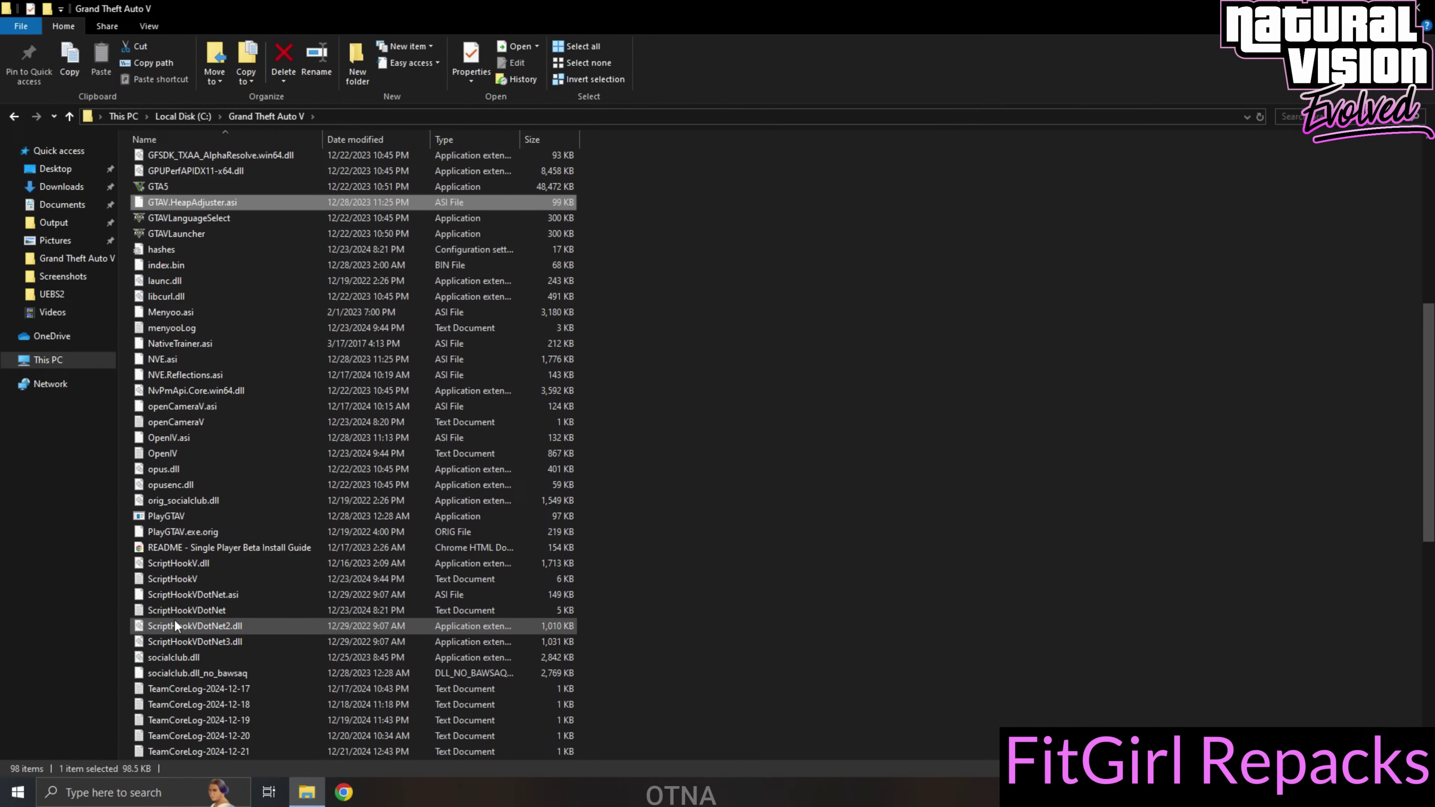
click(181, 589)
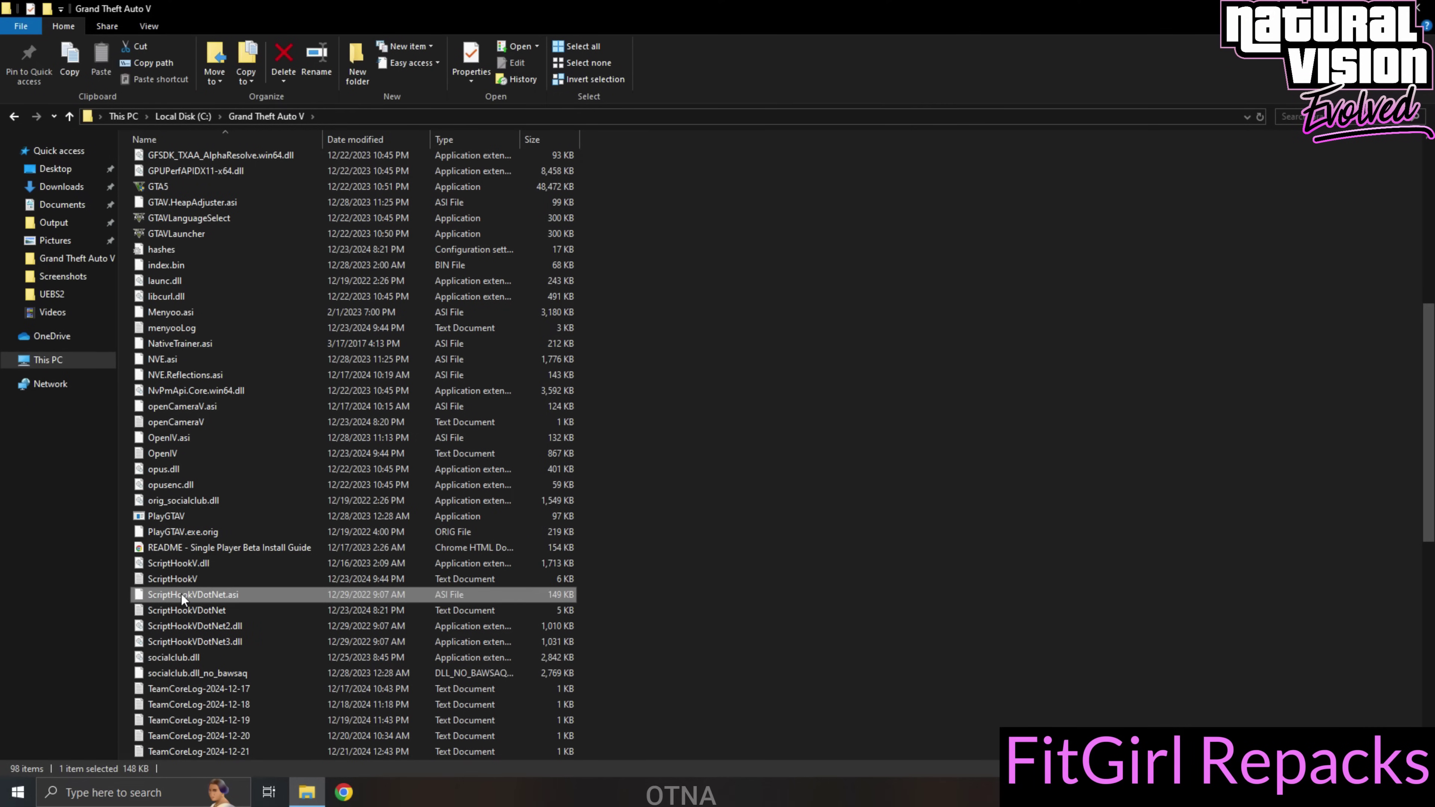
click(181, 608)
click(213, 632)
click(267, 638)
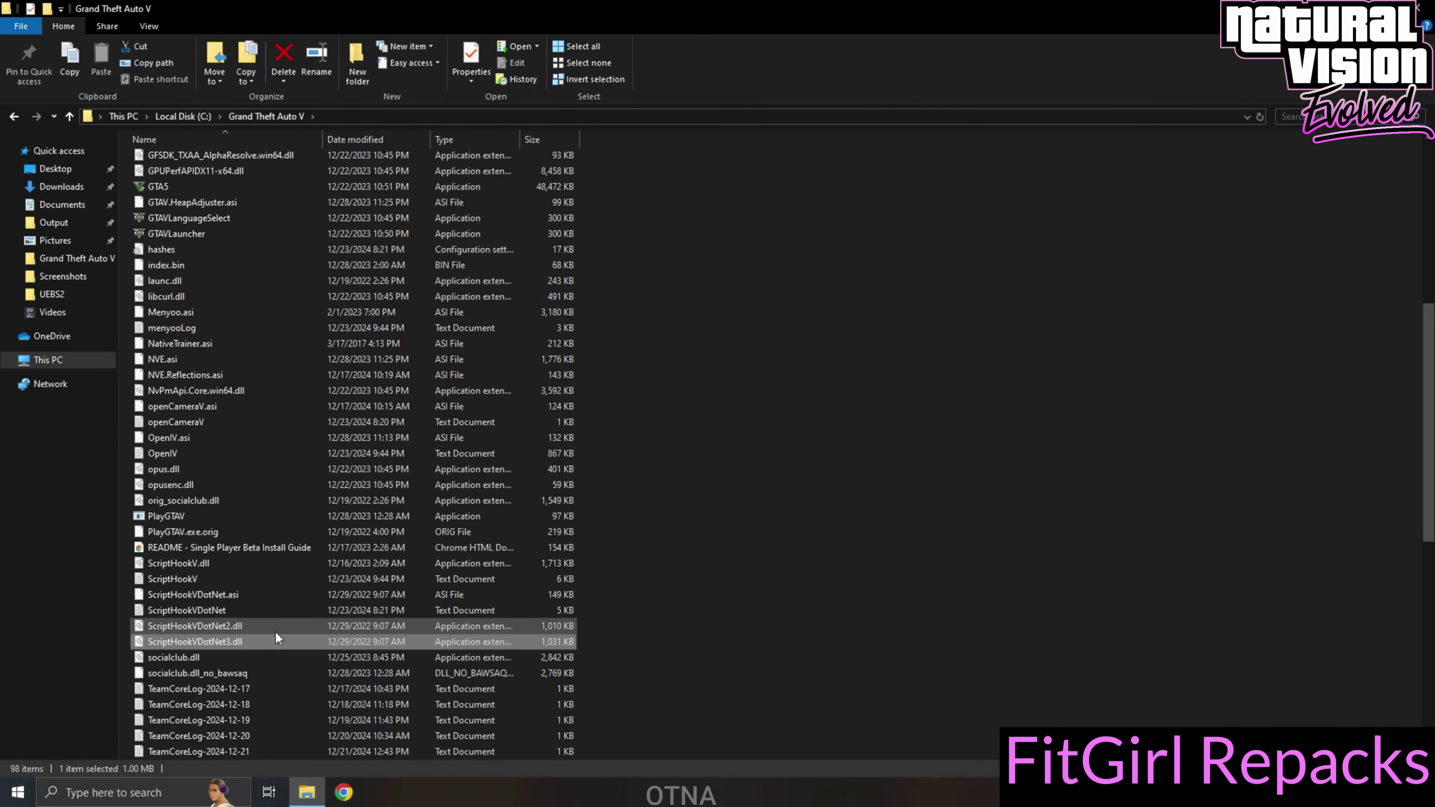
scroll(290, 547, up, 9)
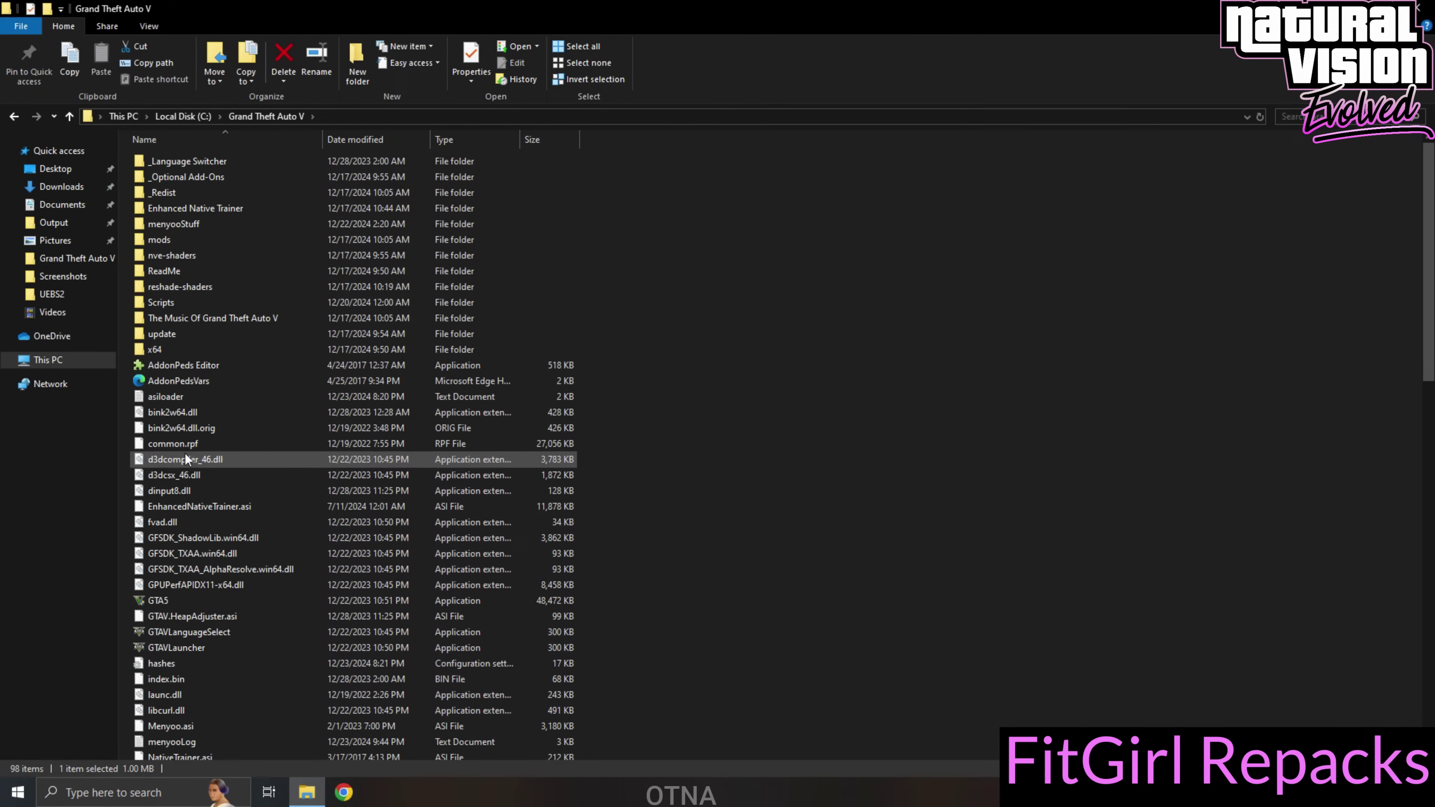
double_click(186, 179)
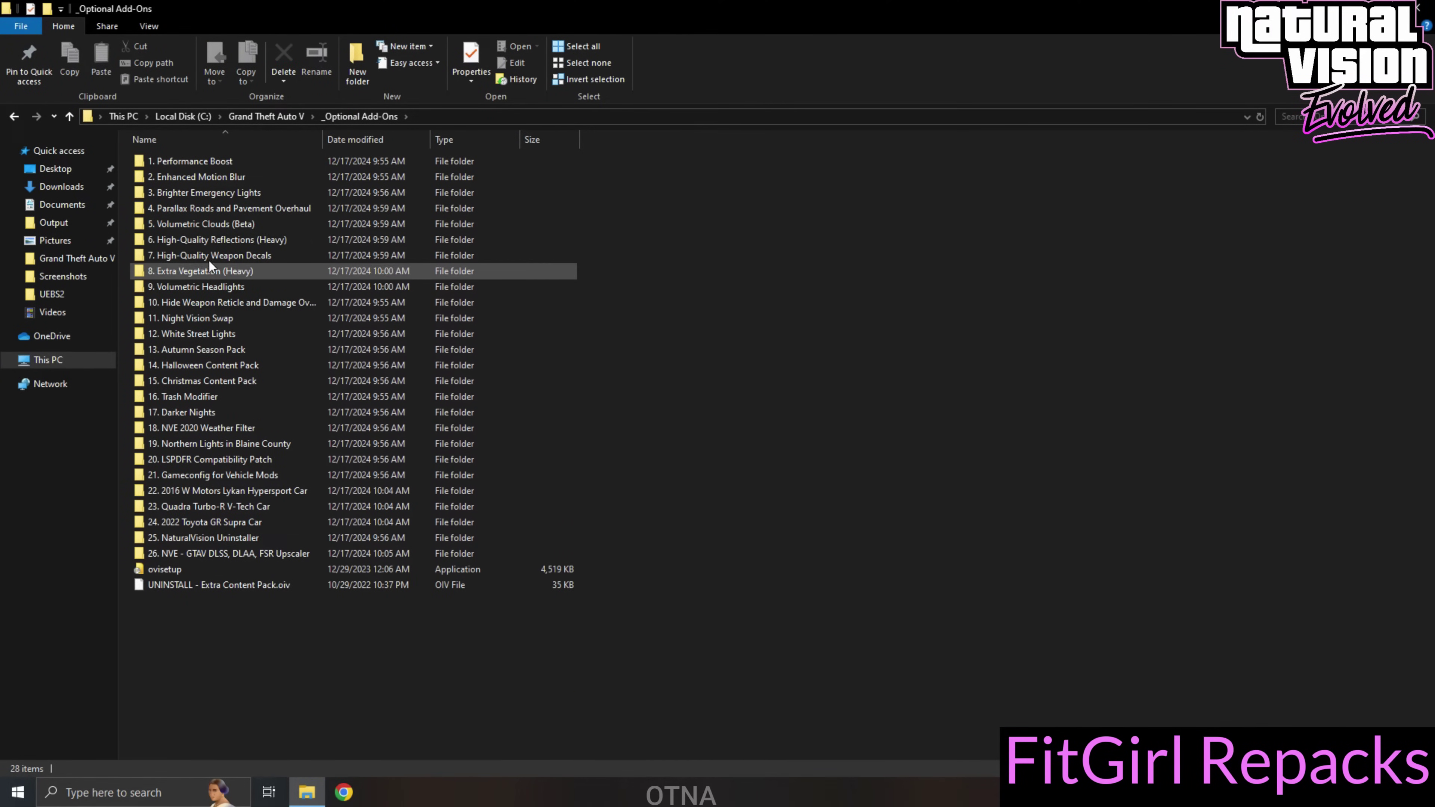
double_click(174, 567)
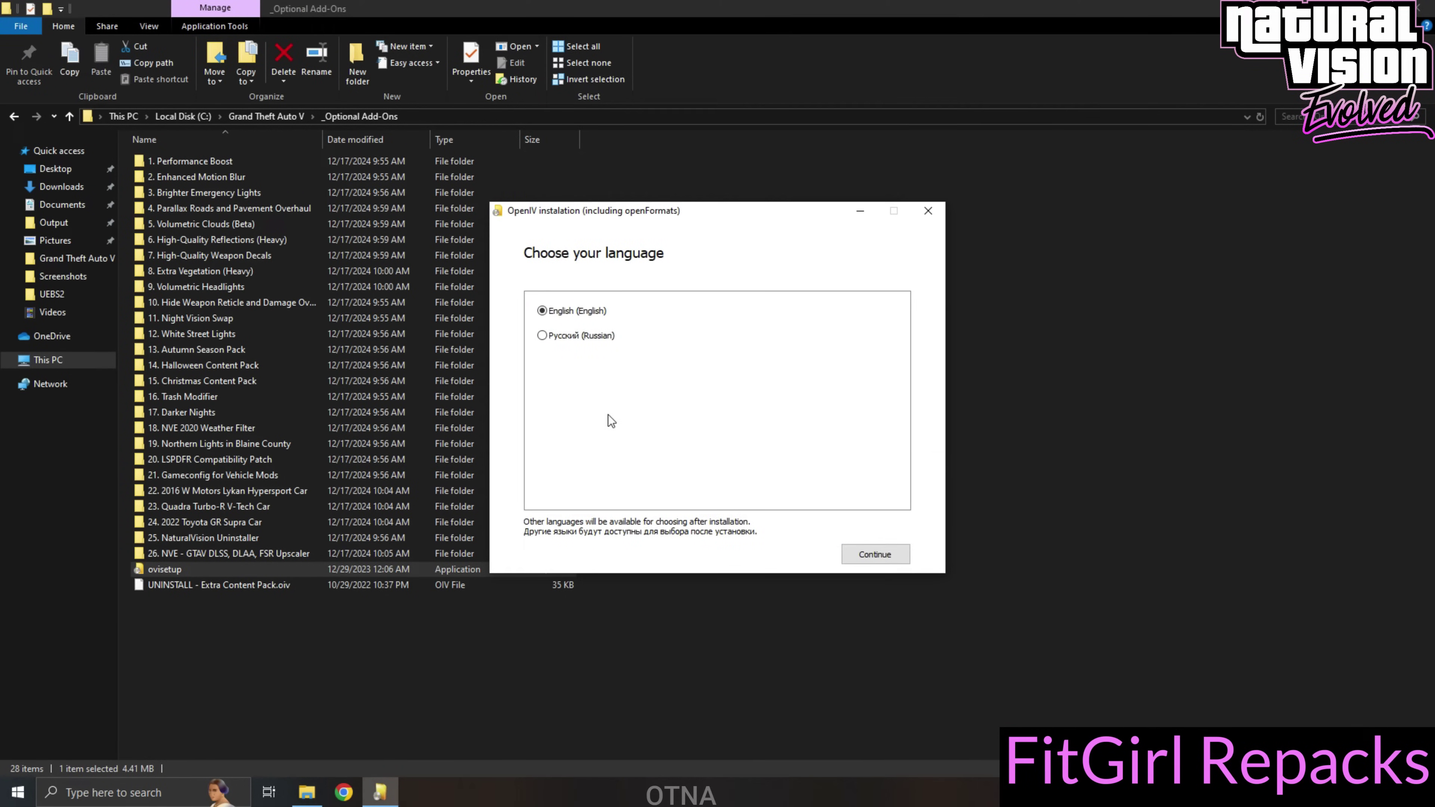
click(879, 552)
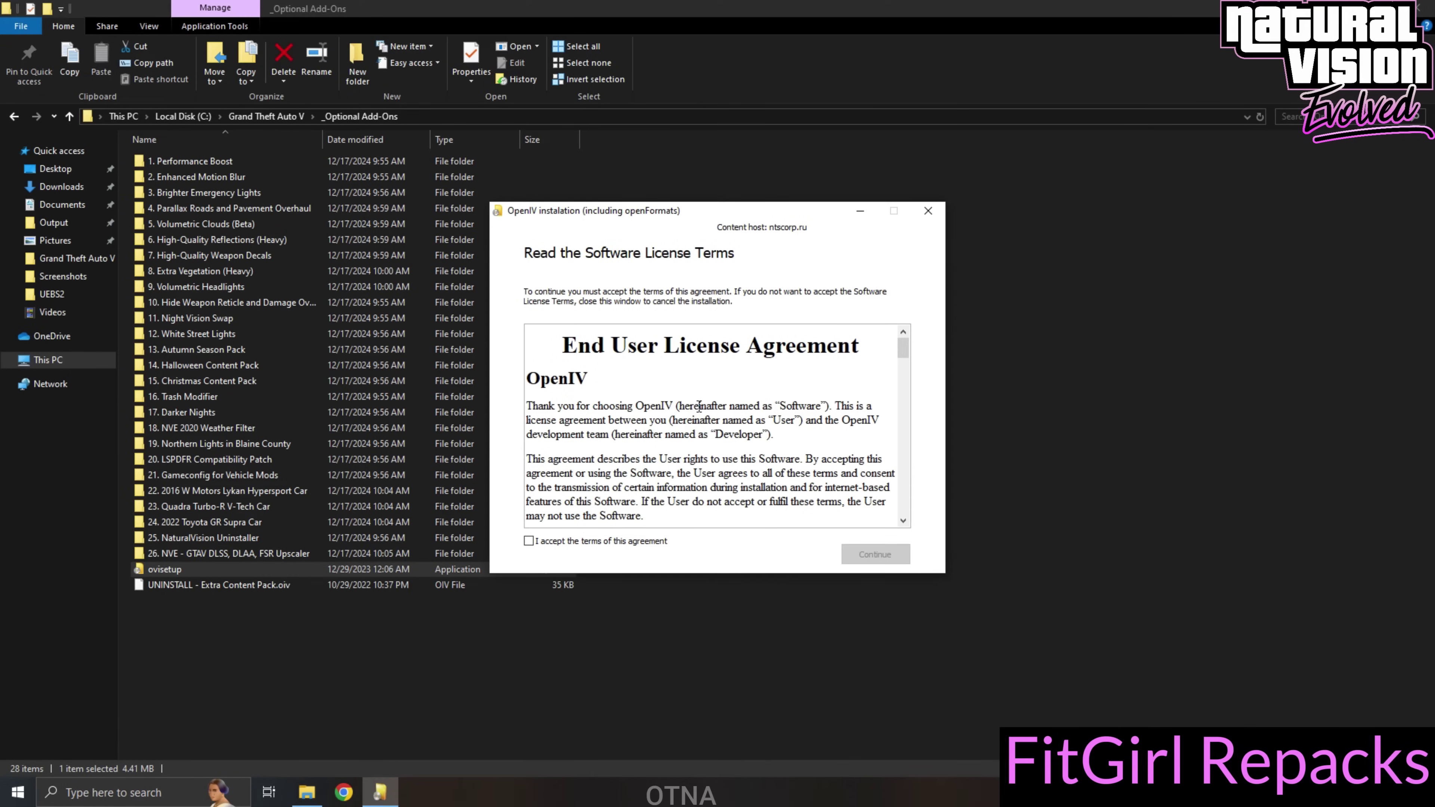
click(547, 544)
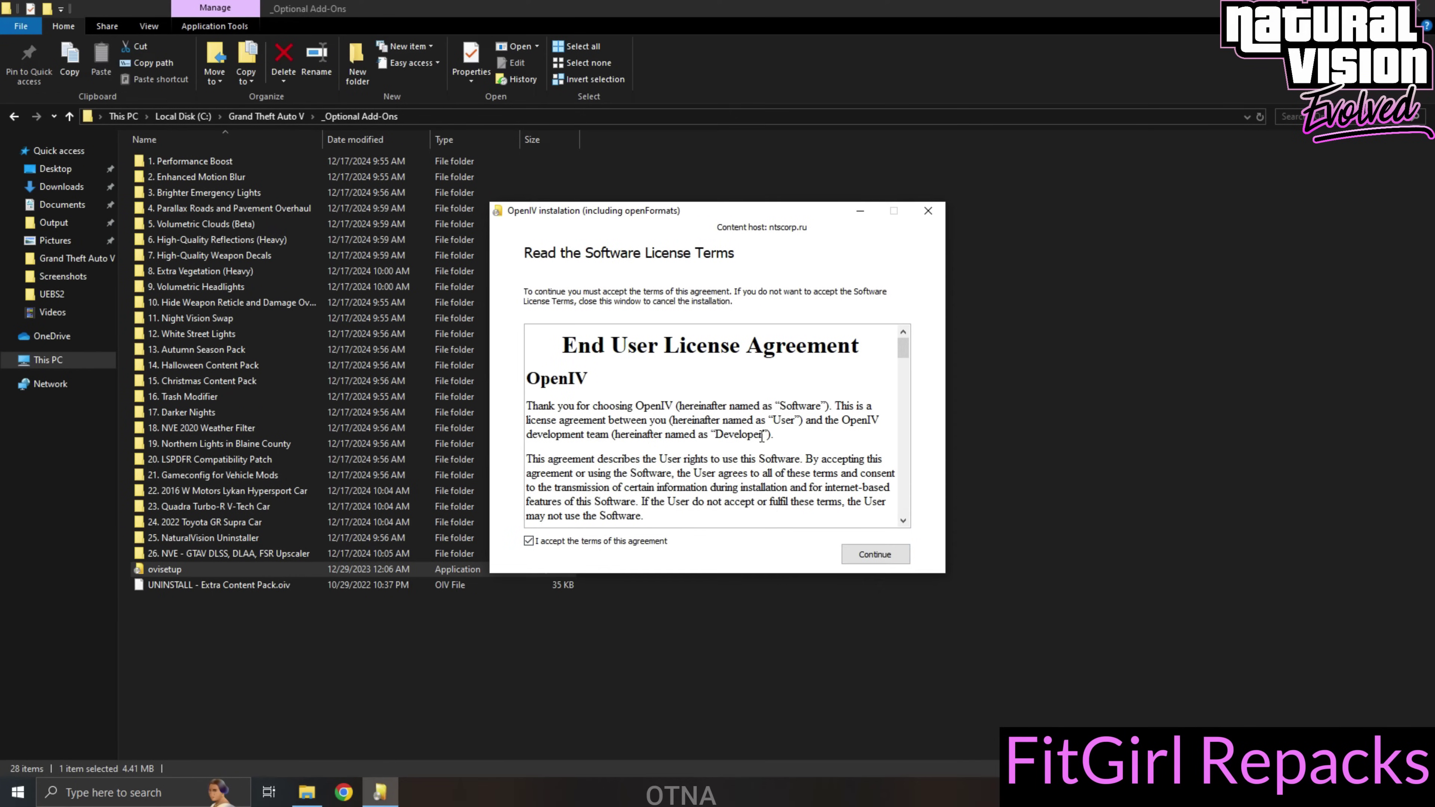
click(928, 210)
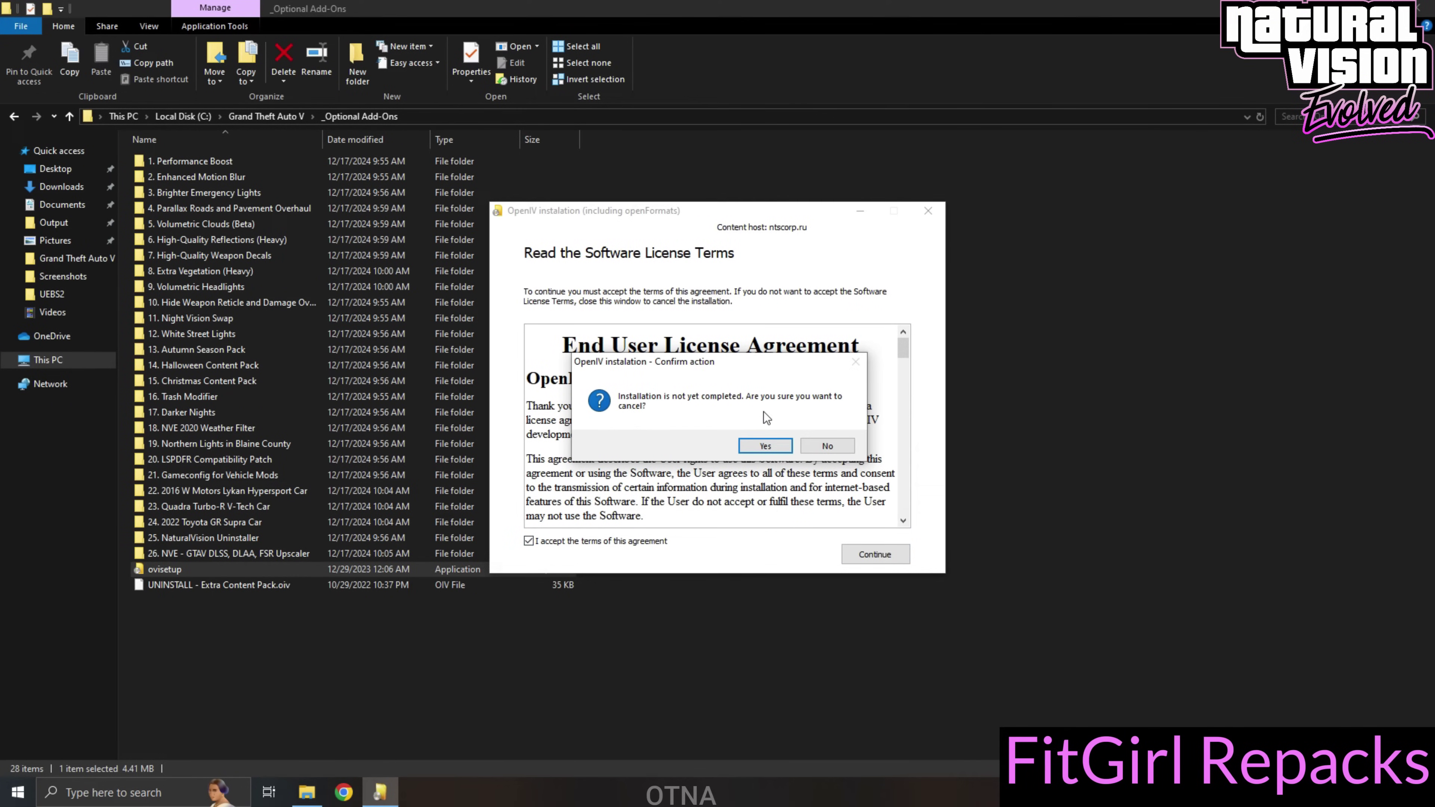
click(769, 448)
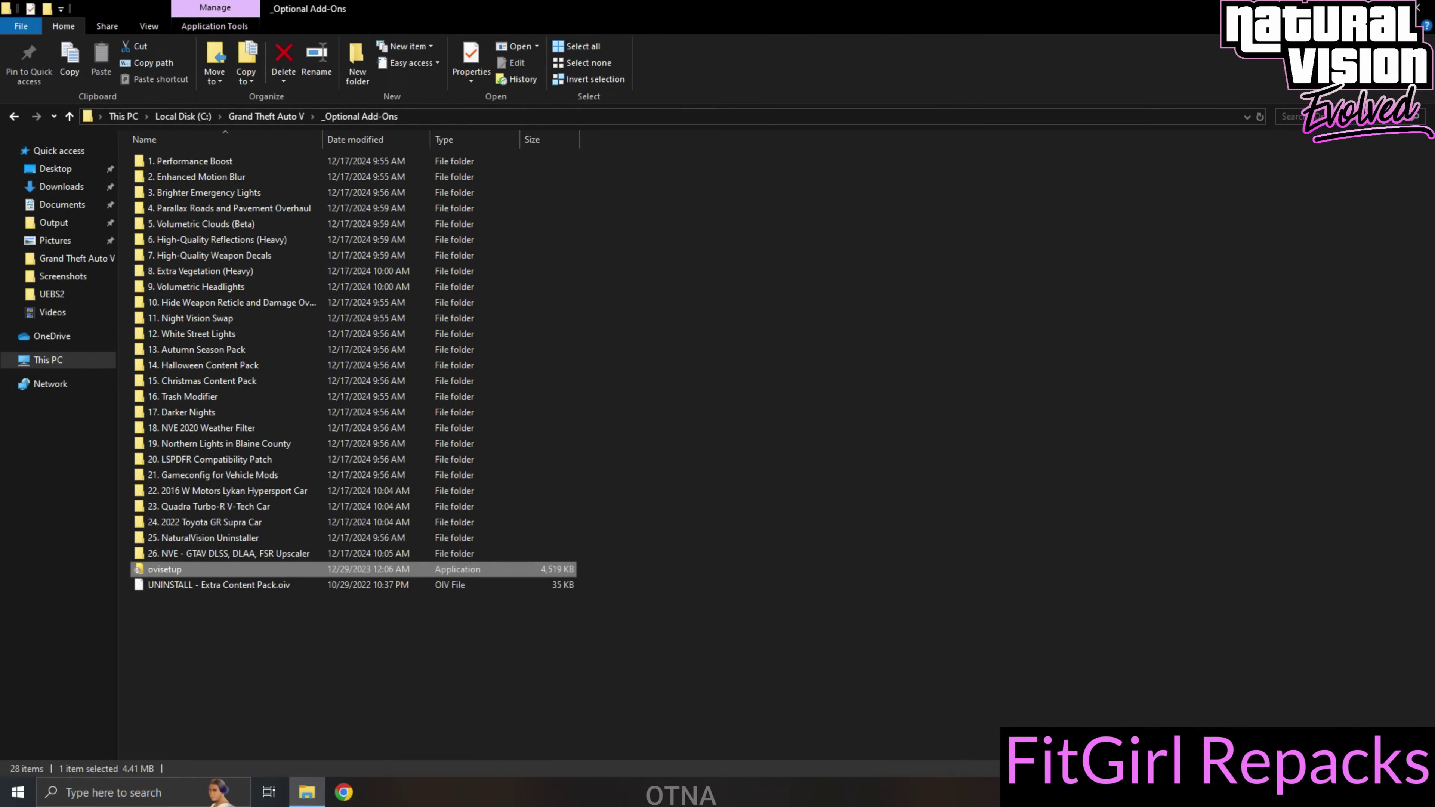
Restore the _Optional Add-Ons folder to a smaller window and open OpenIV for the Windows version of Grand Theft Auto V
click(1383, 8)
drag(479, 61, 689, 47)
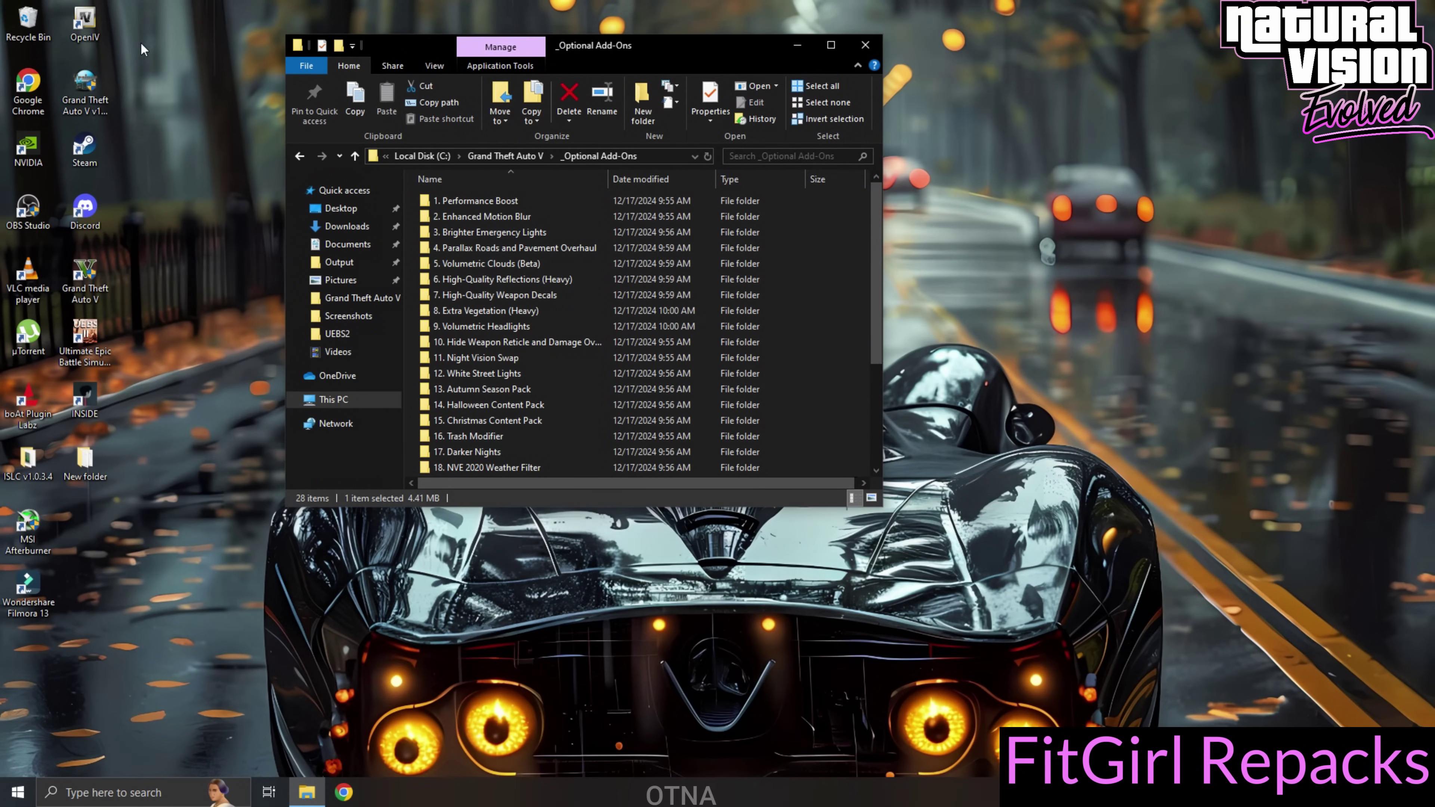
double_click(103, 26)
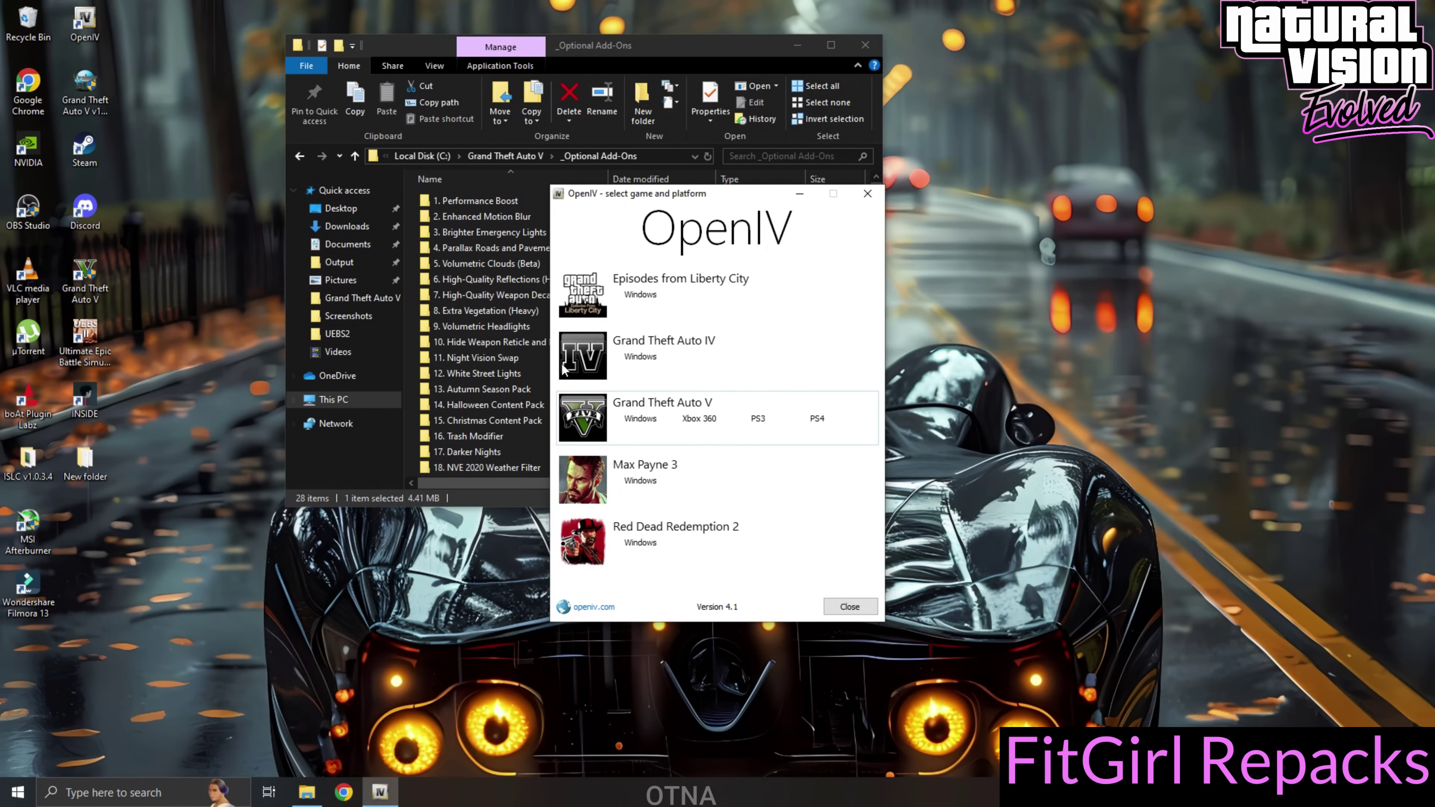
click(639, 419)
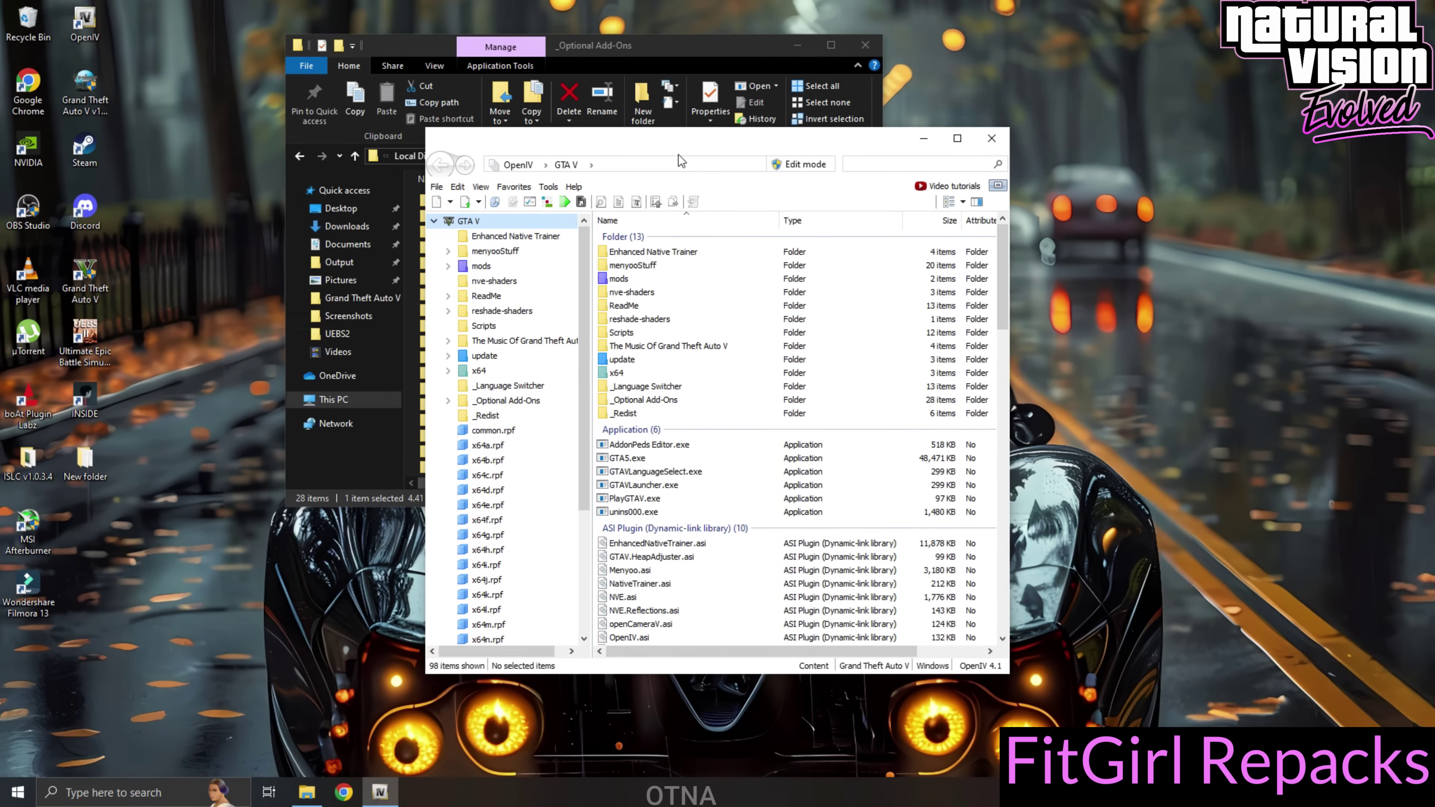
Arrange the OpenIV window and the _Optional Add-Ons folder window side by side on the desktop
drag(685, 140, 364, 34)
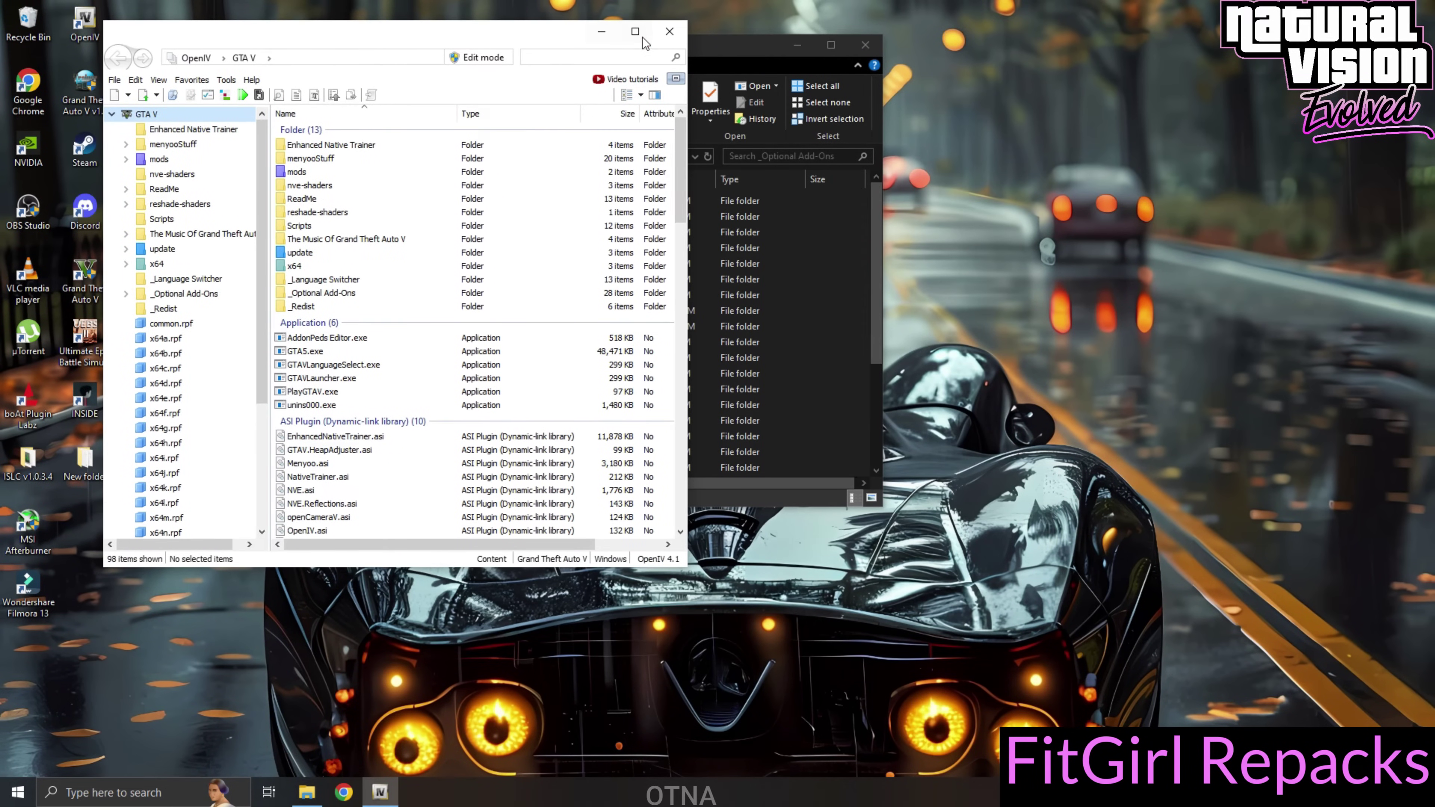
click(733, 44)
drag(733, 44, 1144, 47)
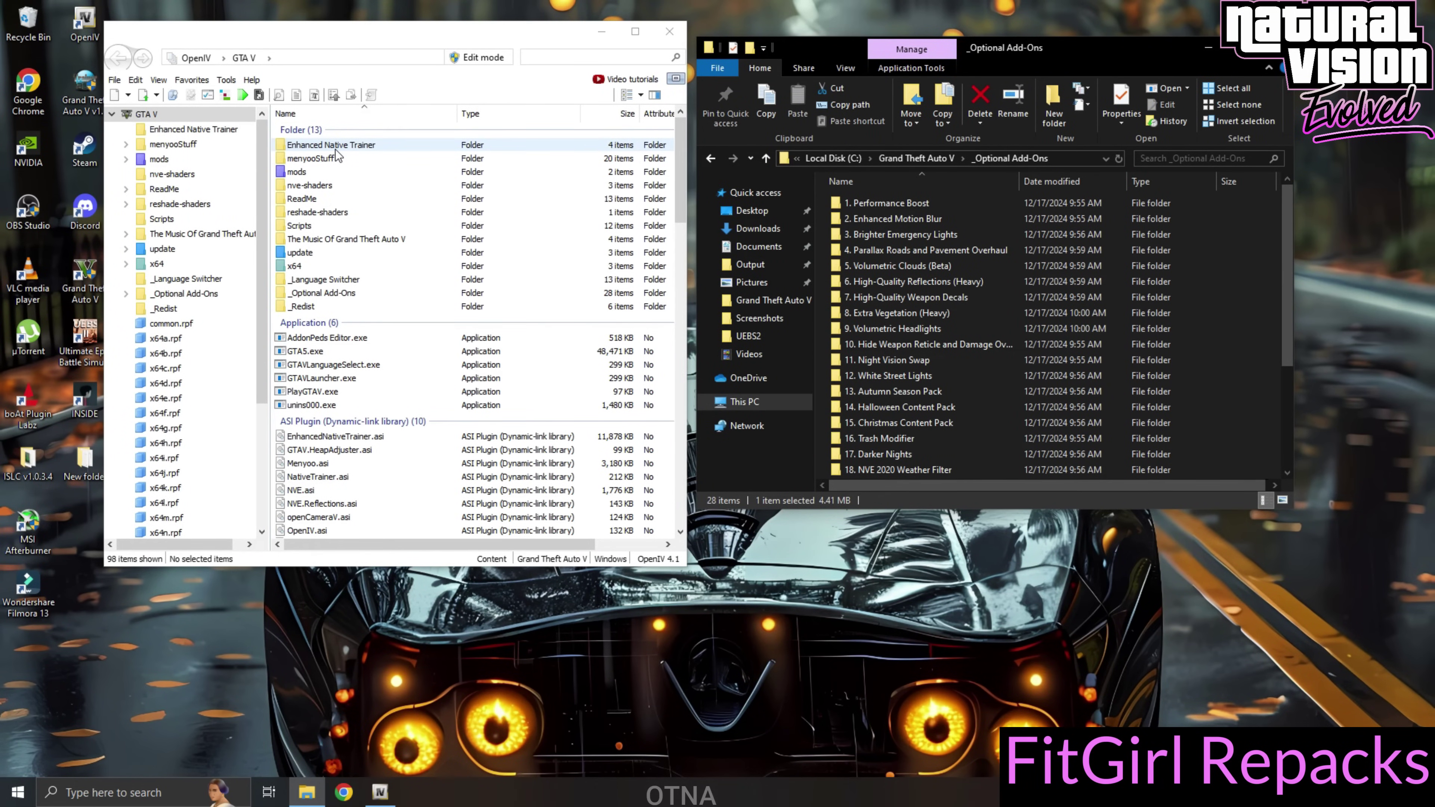
Enable edit mode in OpenIV, and check the installation status of ASI Loader, OpenIV.ASI and openCamera in the ASI Manager
click(479, 58)
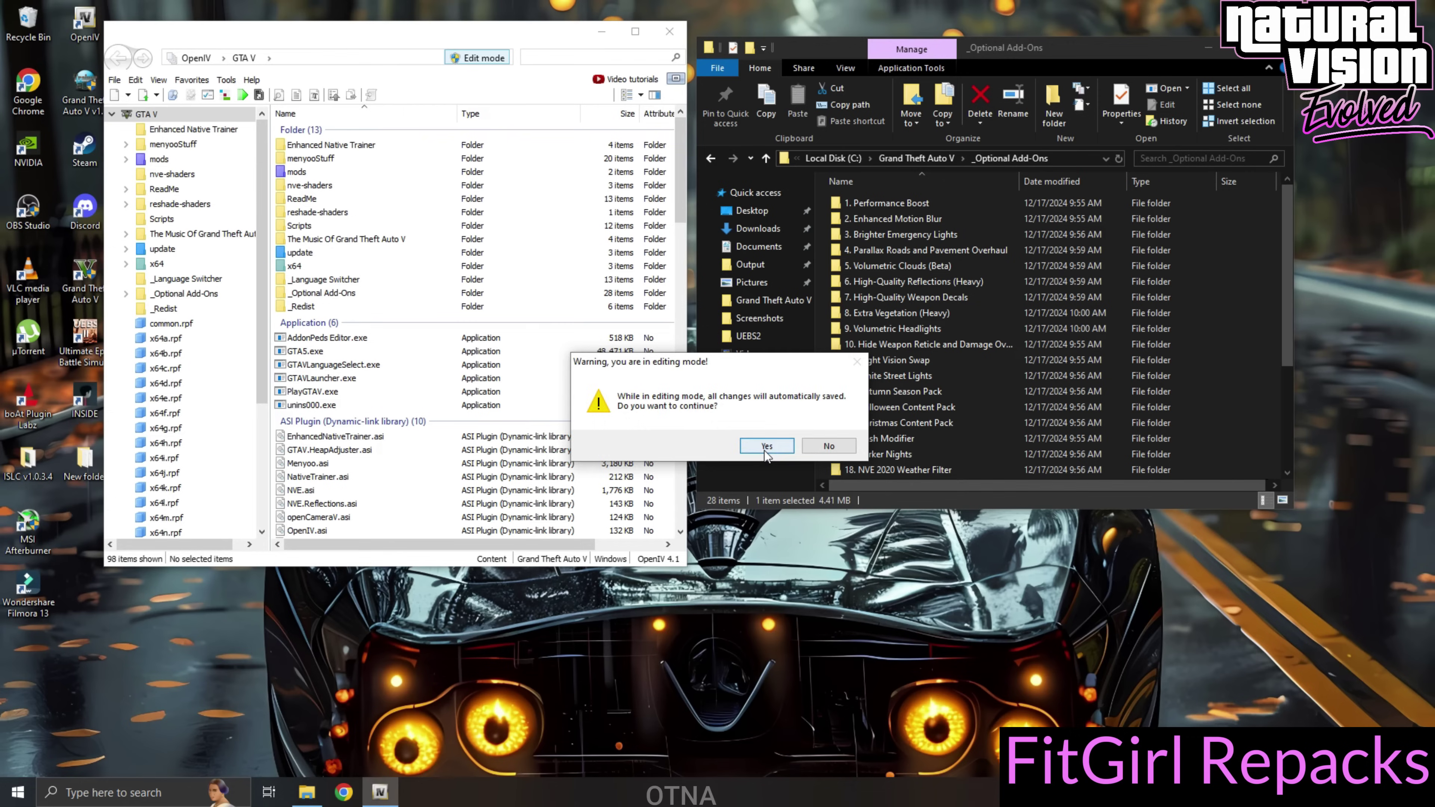
click(764, 449)
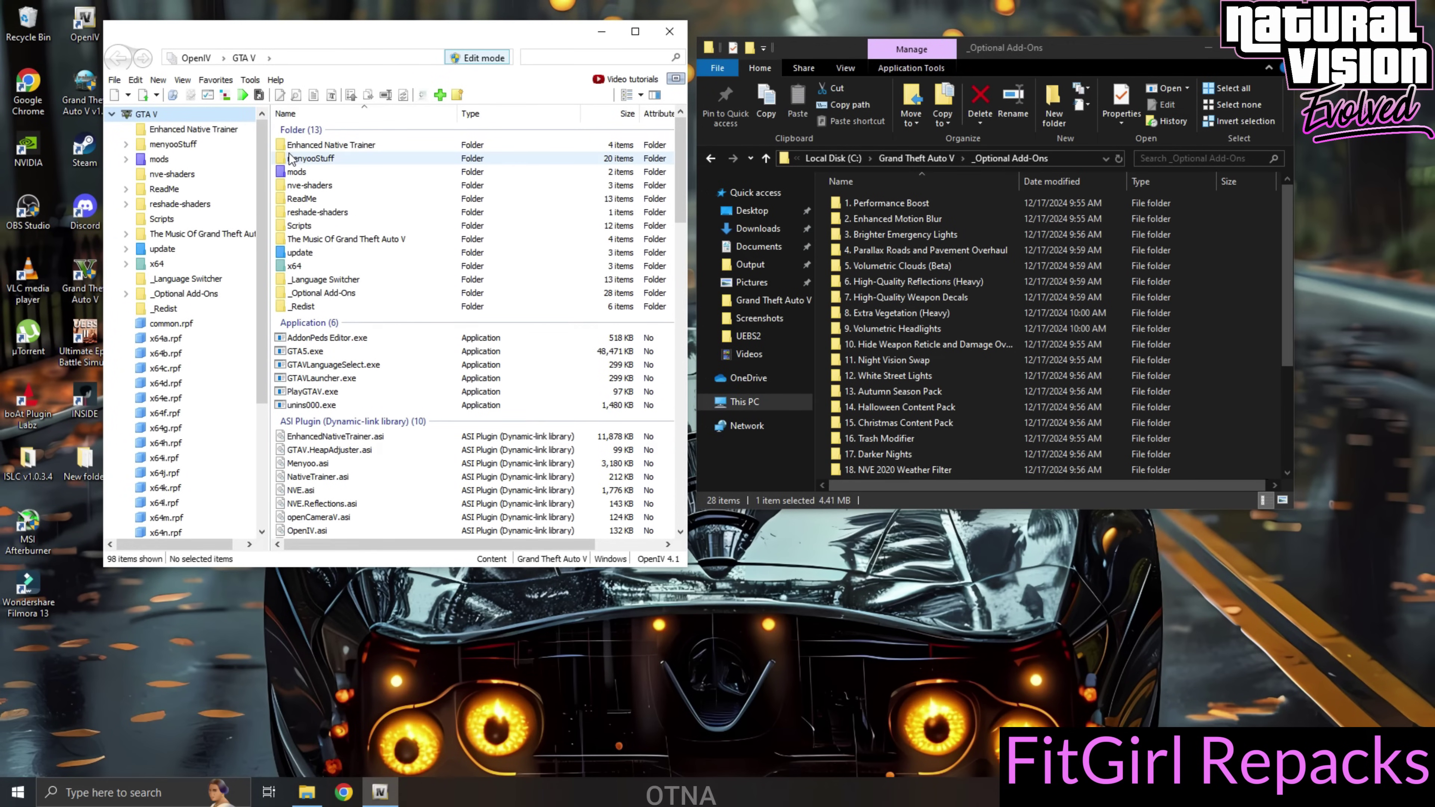
click(251, 81)
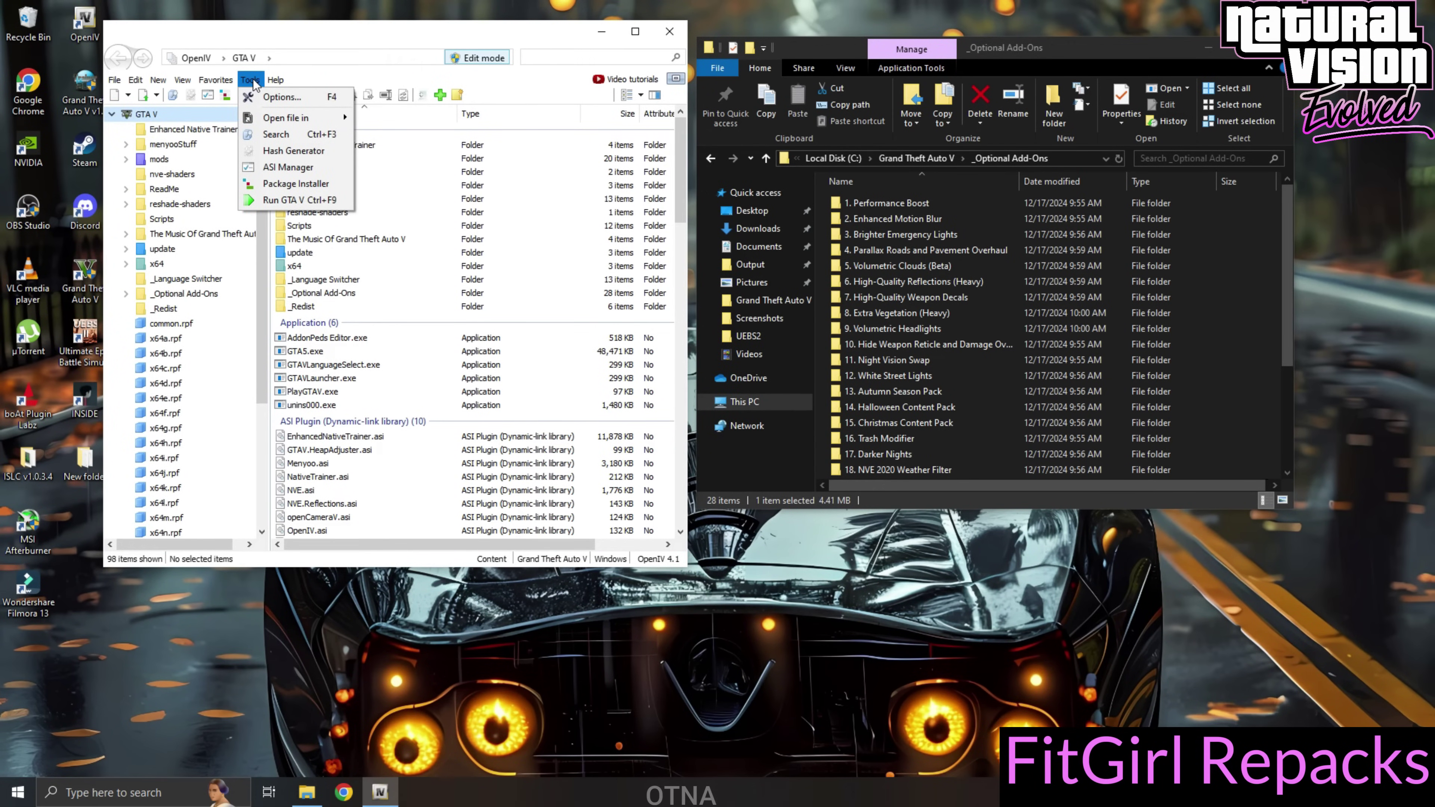
click(289, 168)
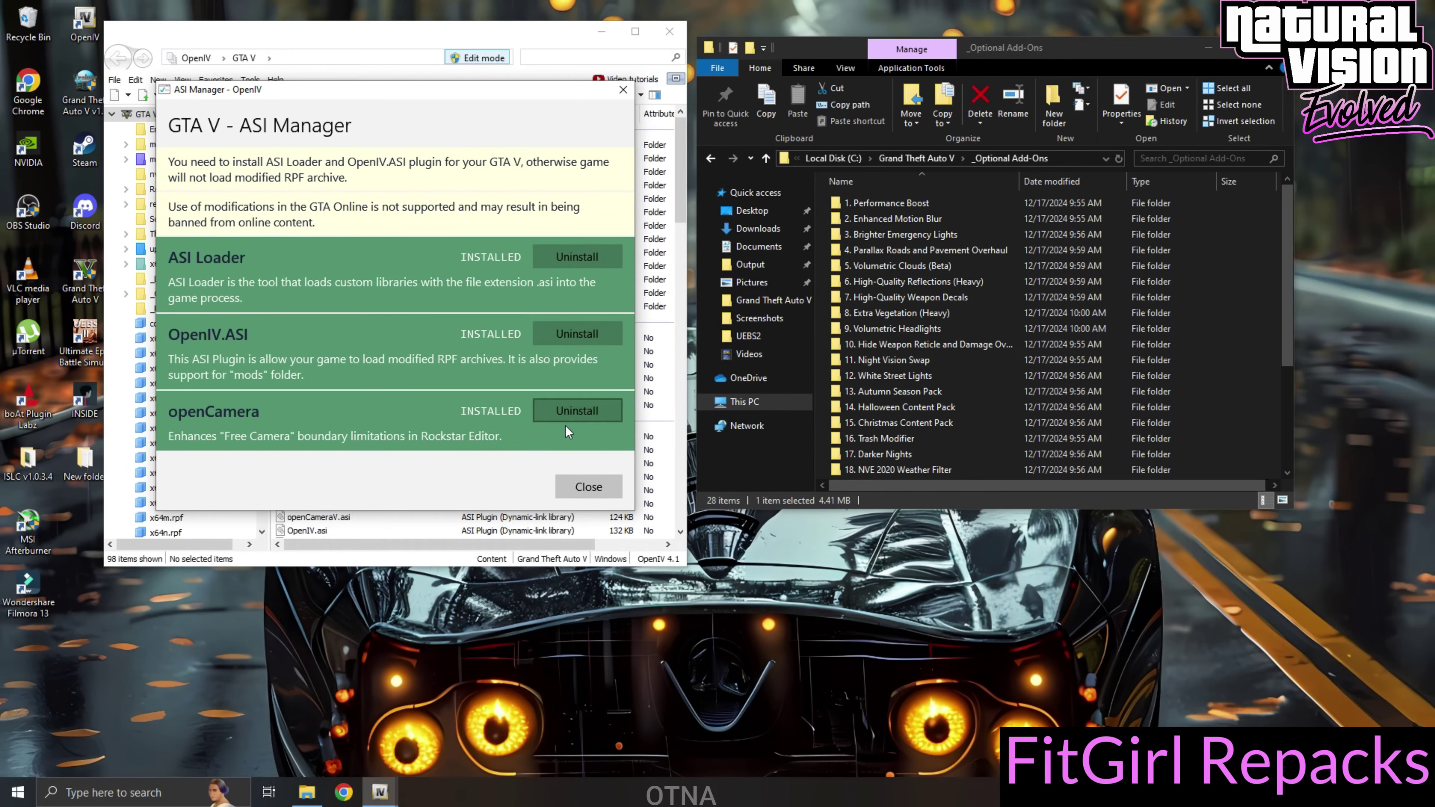
click(587, 491)
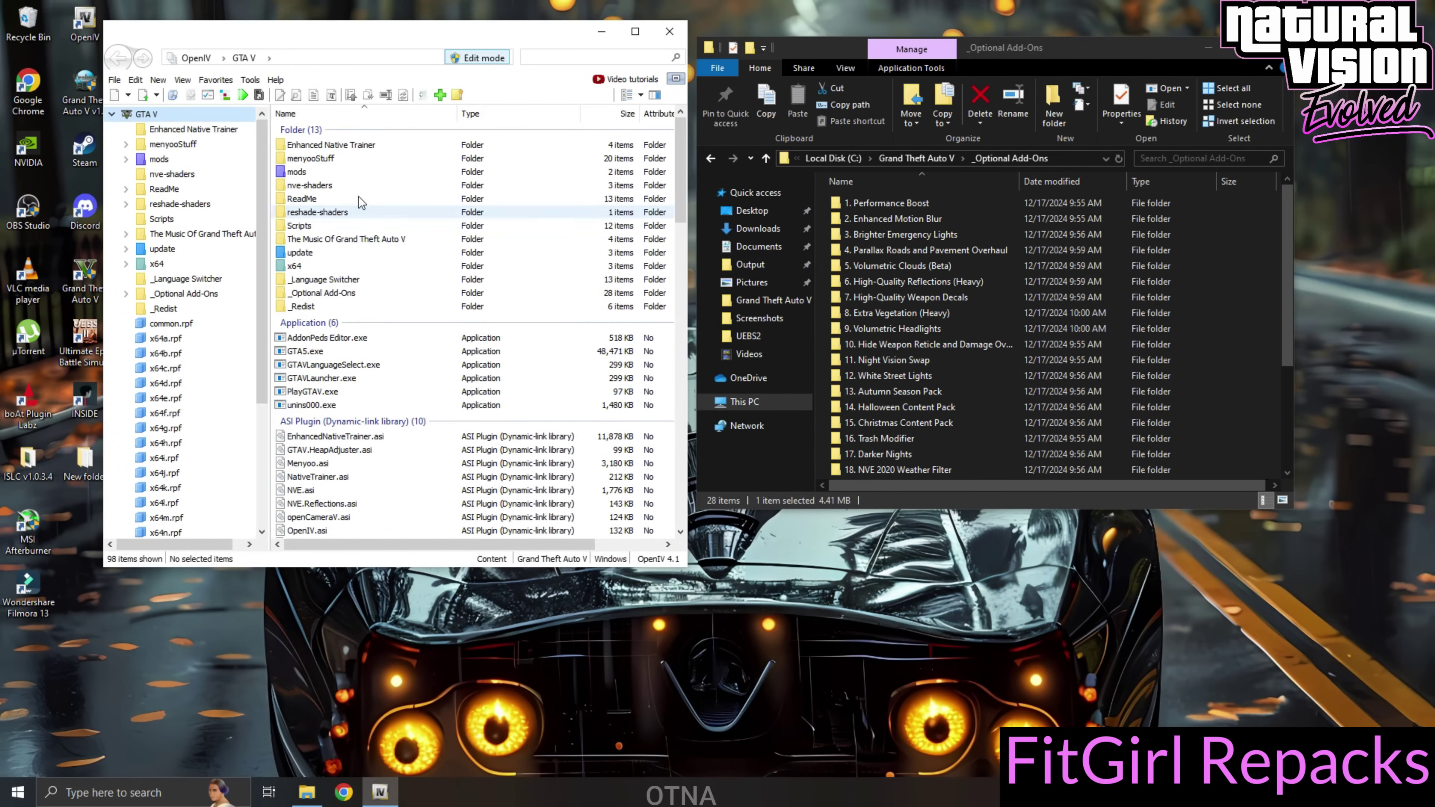
Load INSTALL - Performance Boost.oiv from the 1. Performance Boost folder of _Optional Add-Ons into the Package Installer
click(250, 83)
click(269, 183)
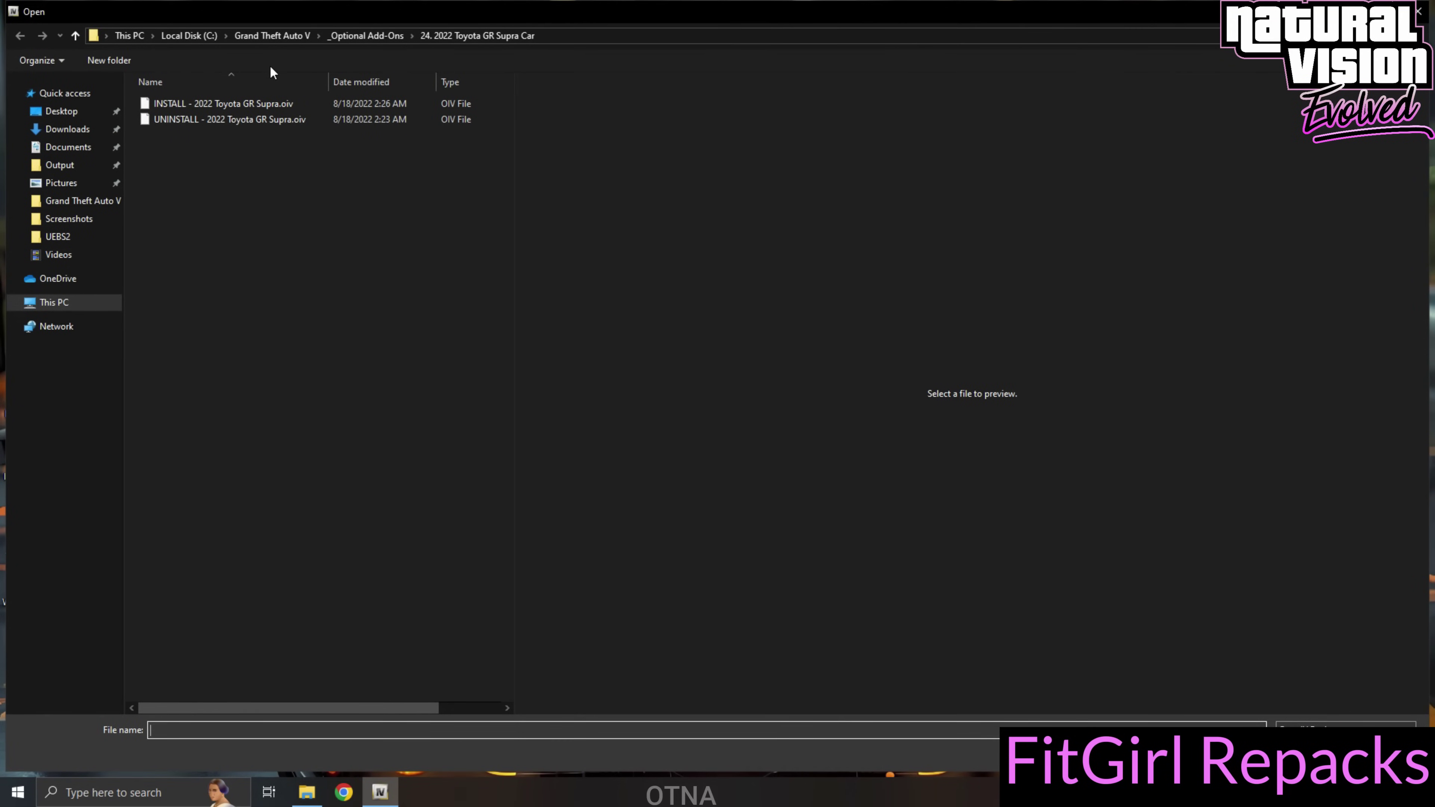
click(271, 36)
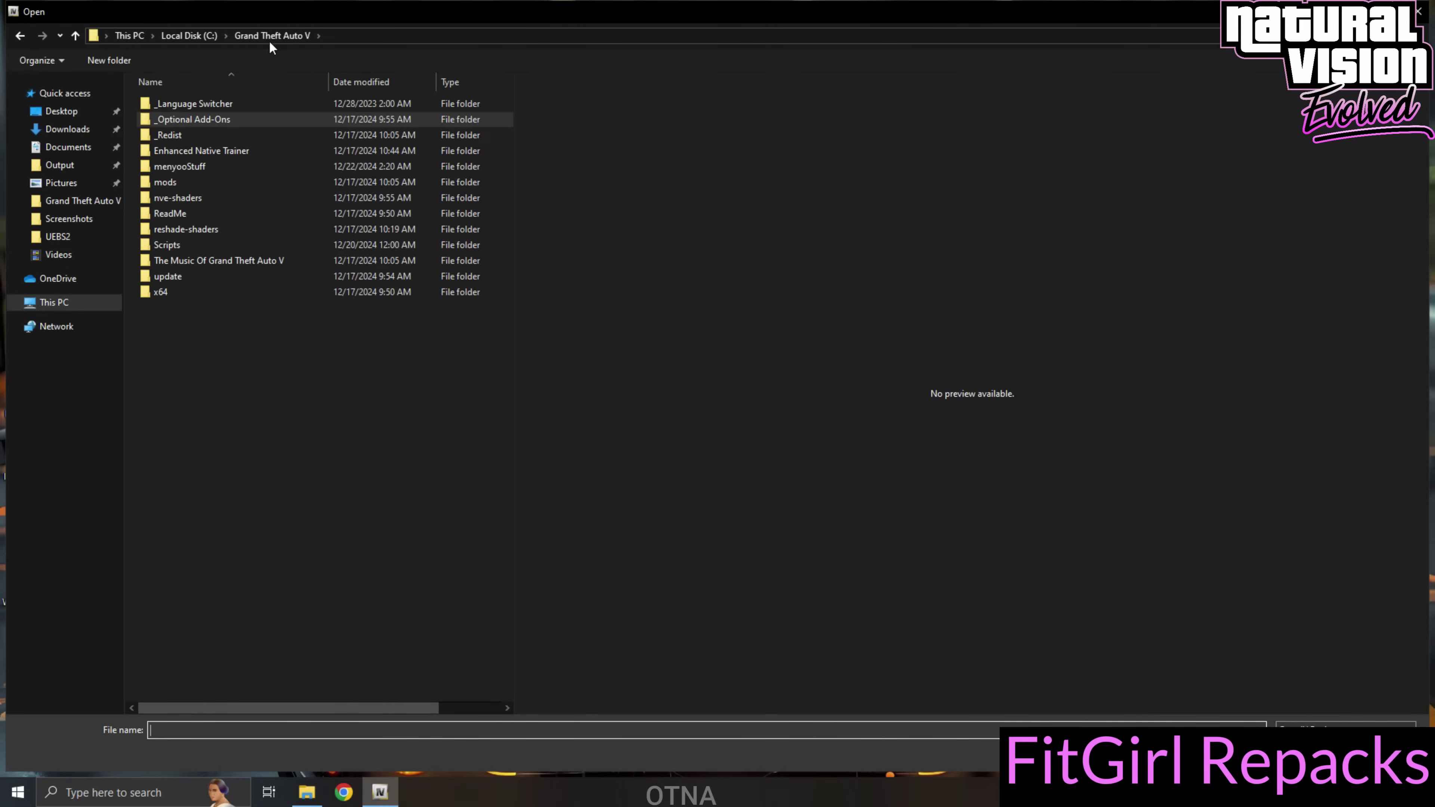
double_click(208, 117)
double_click(209, 106)
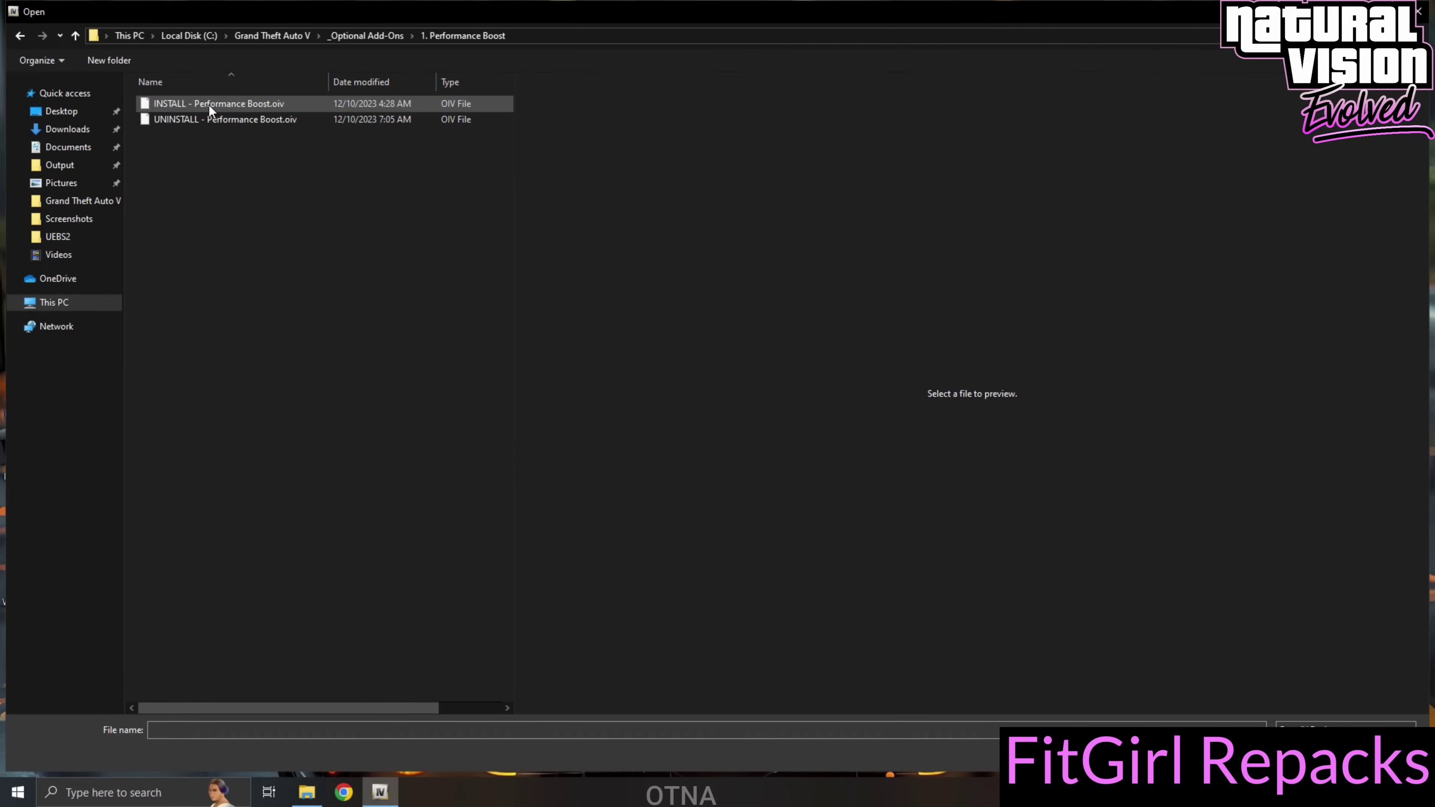
click(243, 106)
click(1308, 755)
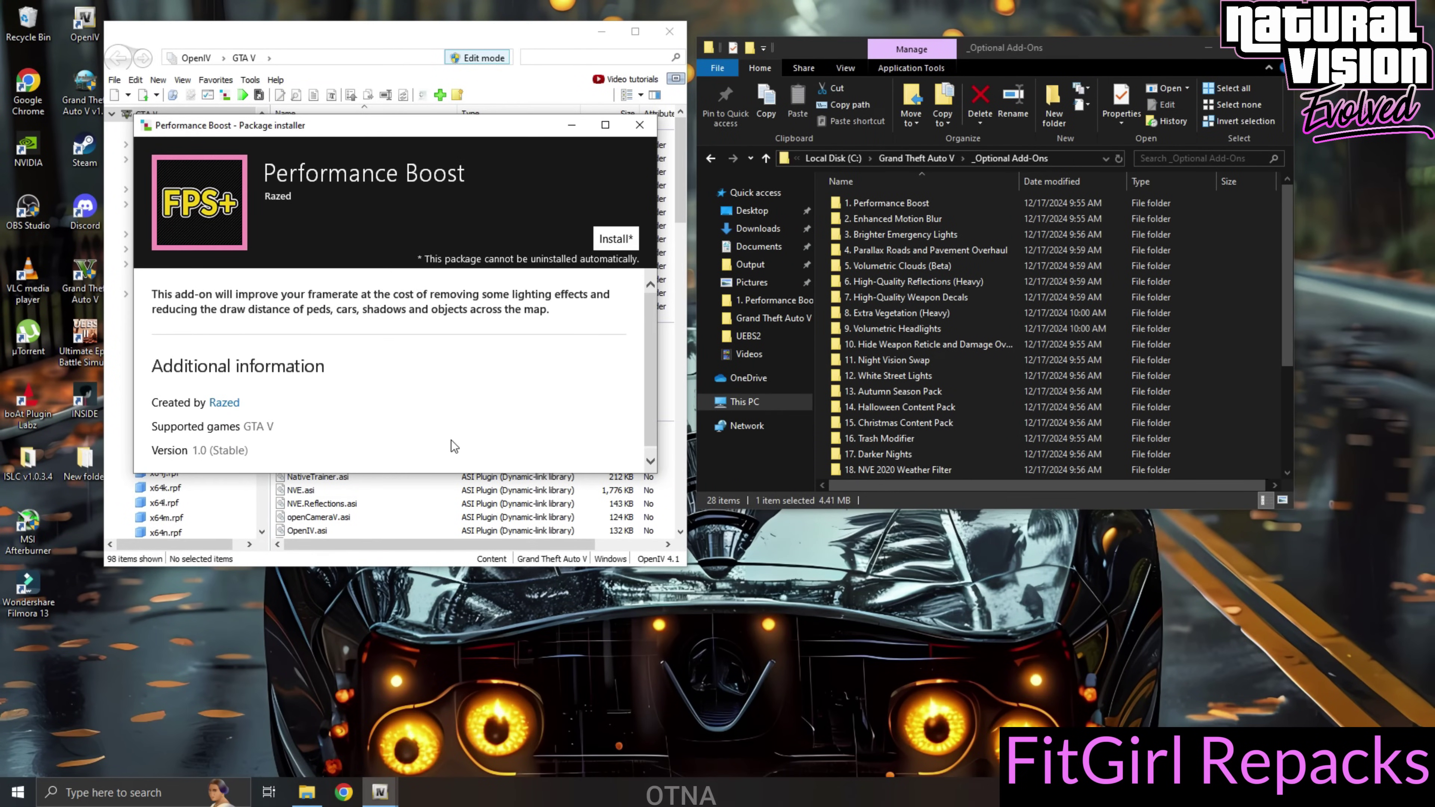
Install the Performance Boost package into the "mods" folder and close the installer
scroll(393, 391, down, 1)
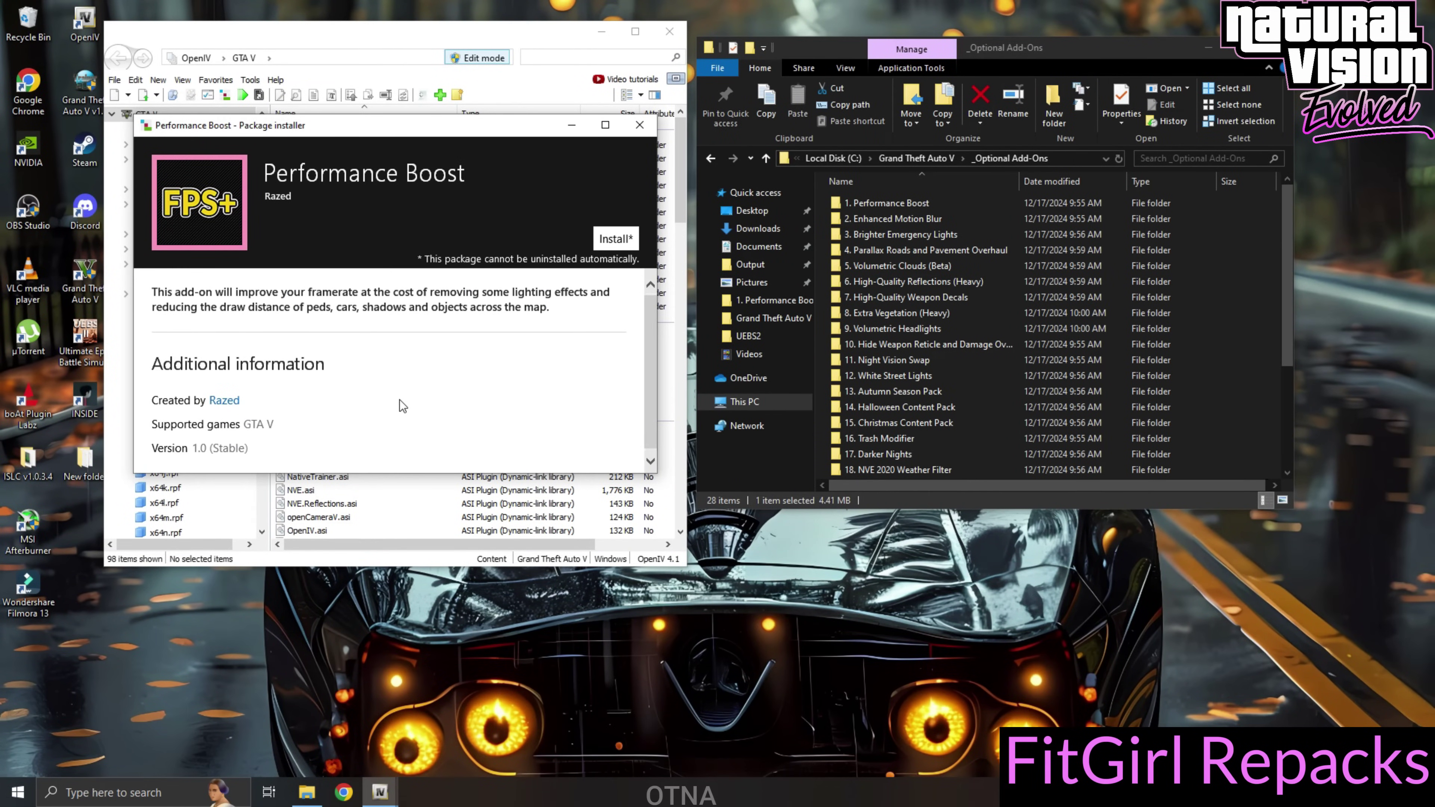
click(603, 244)
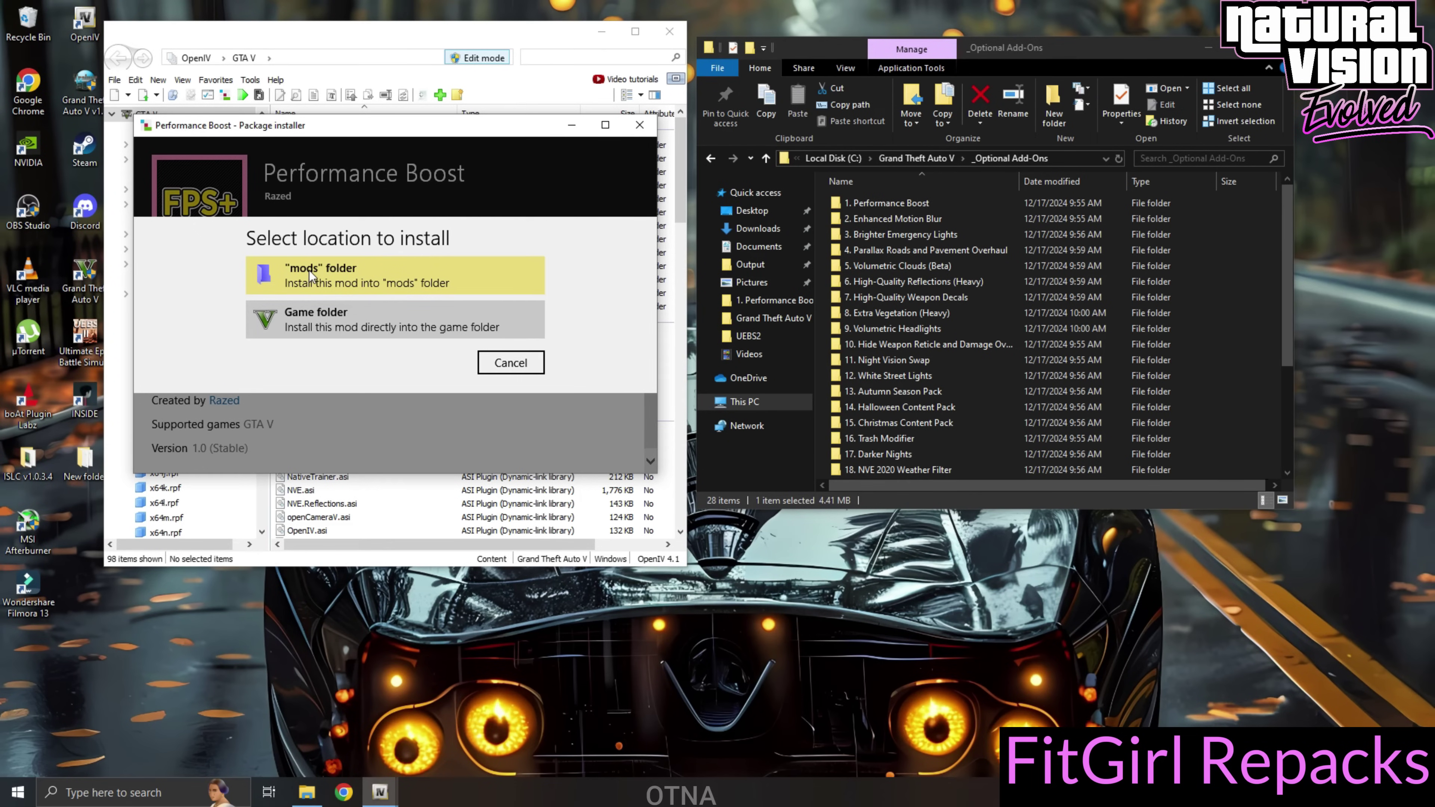
click(331, 274)
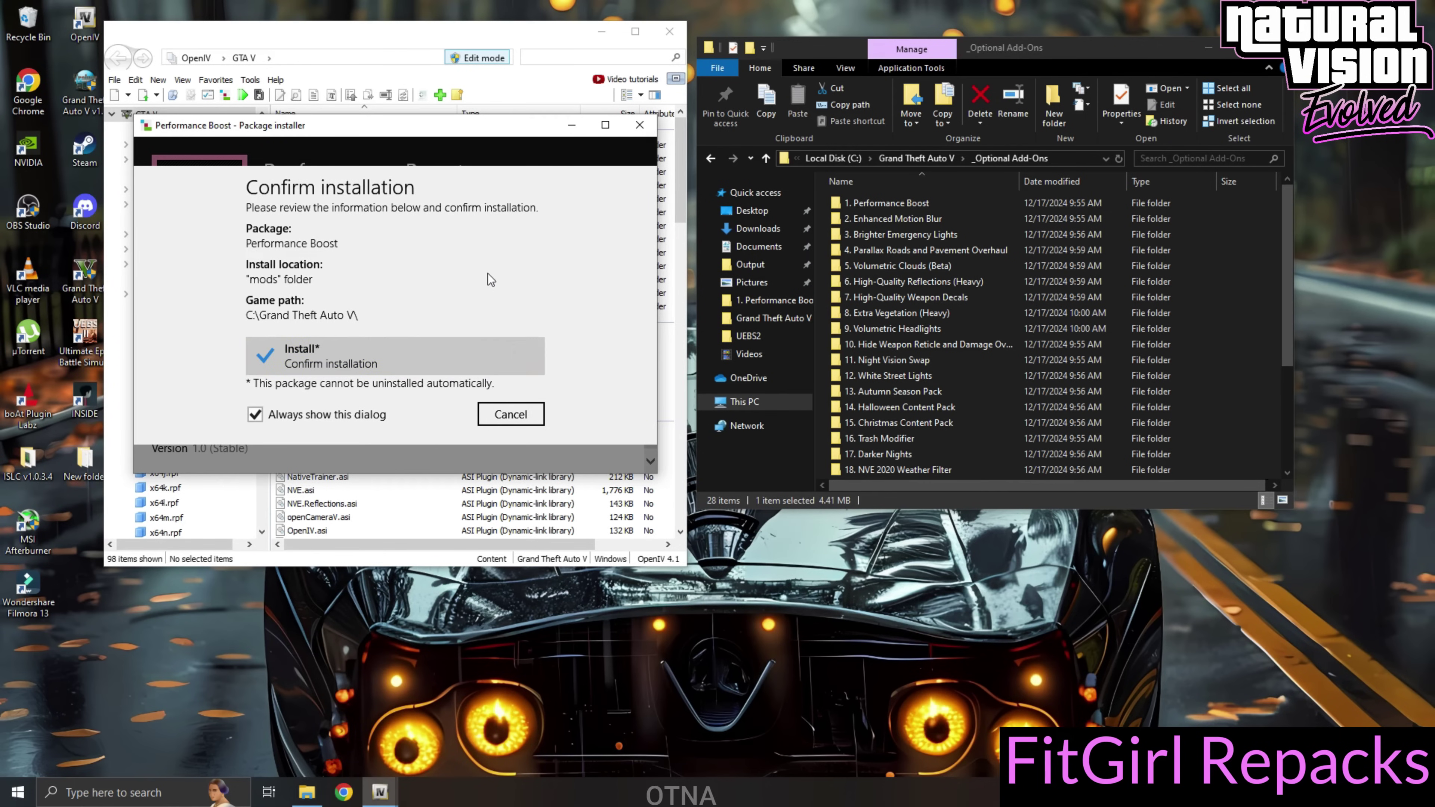
click(330, 352)
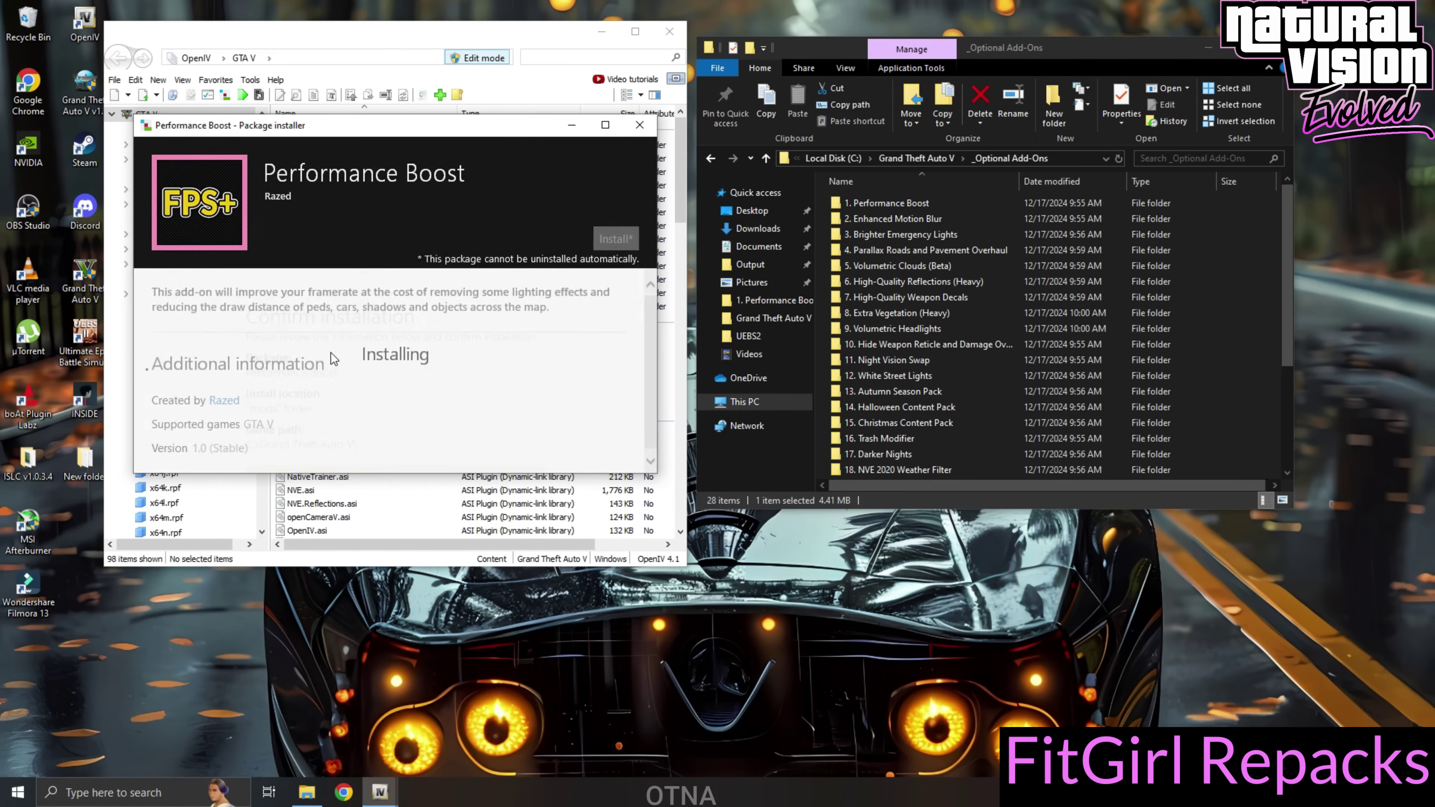
click(599, 444)
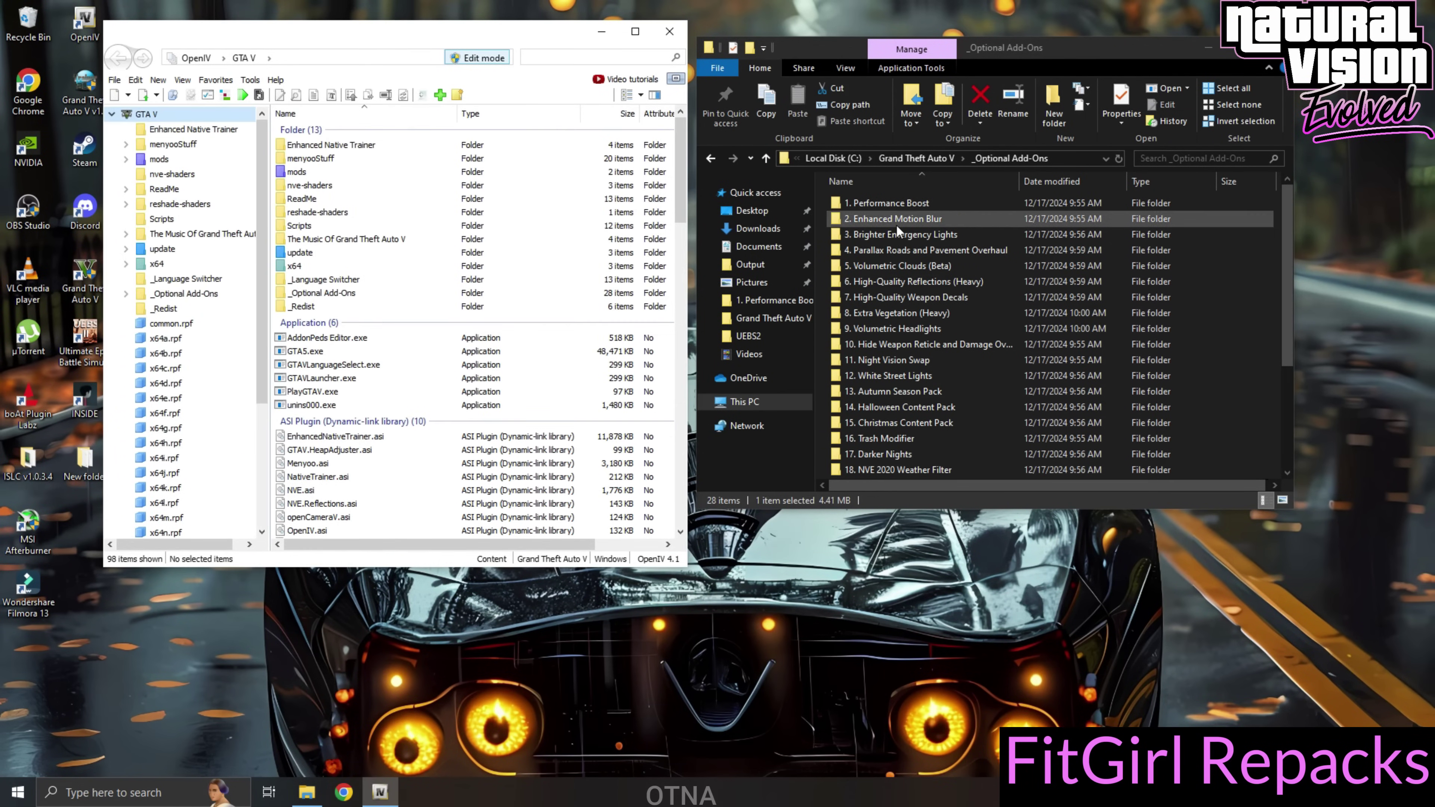
Look through the numbered add-on folders up to 7. High-Quality Weapon Decals for their install and uninstall packages
double_click(898, 225)
key(alt+Left)
double_click(895, 251)
key(alt+Left)
double_click(885, 267)
key(alt+Left)
double_click(885, 282)
key(alt+Left)
double_click(884, 297)
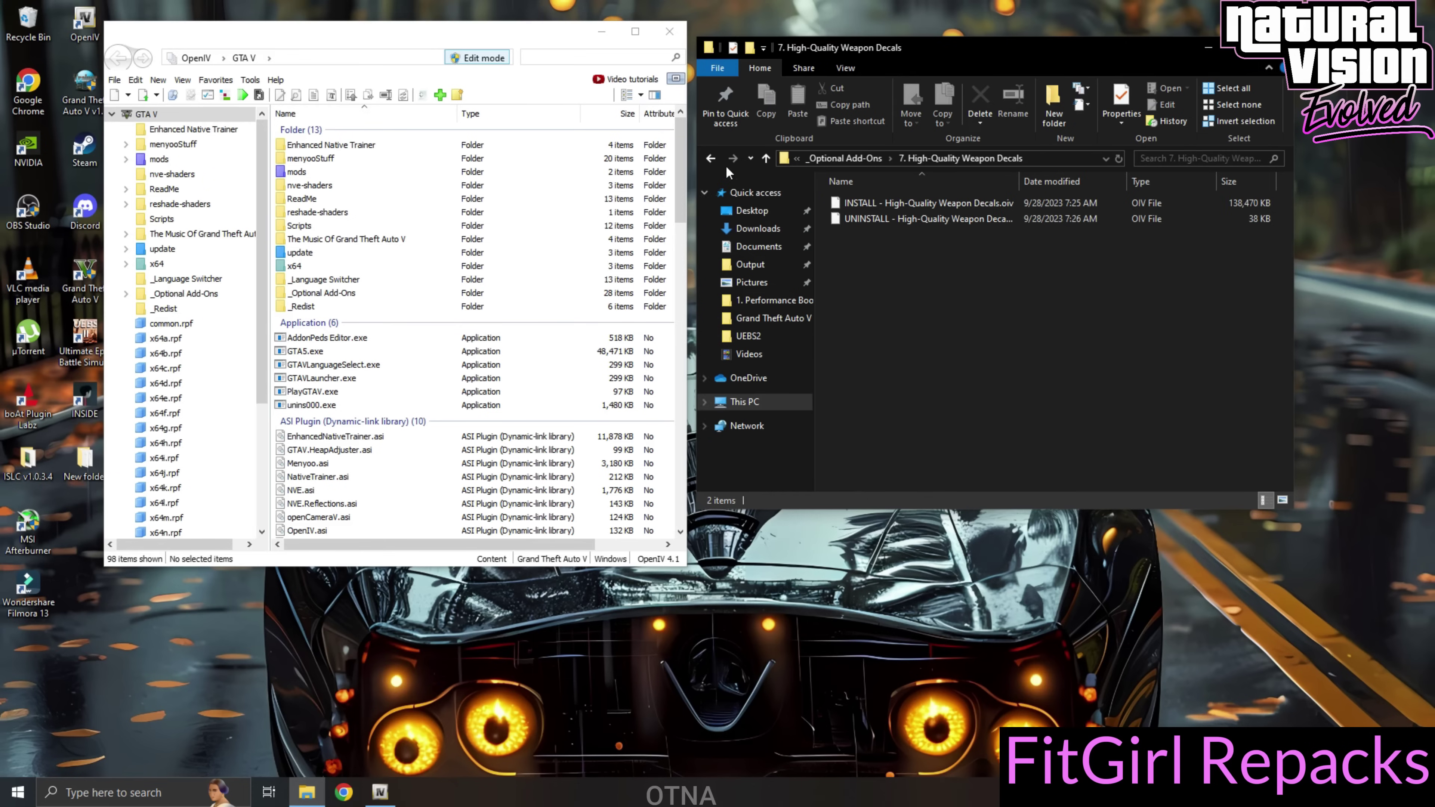
key(alt+Left)
Examine the files in the 26. NVE - GTAV DLSS, DLAA, FSR Upscaler folder, and return to the _Optional Add-Ons list
scroll(887, 298, down, 3)
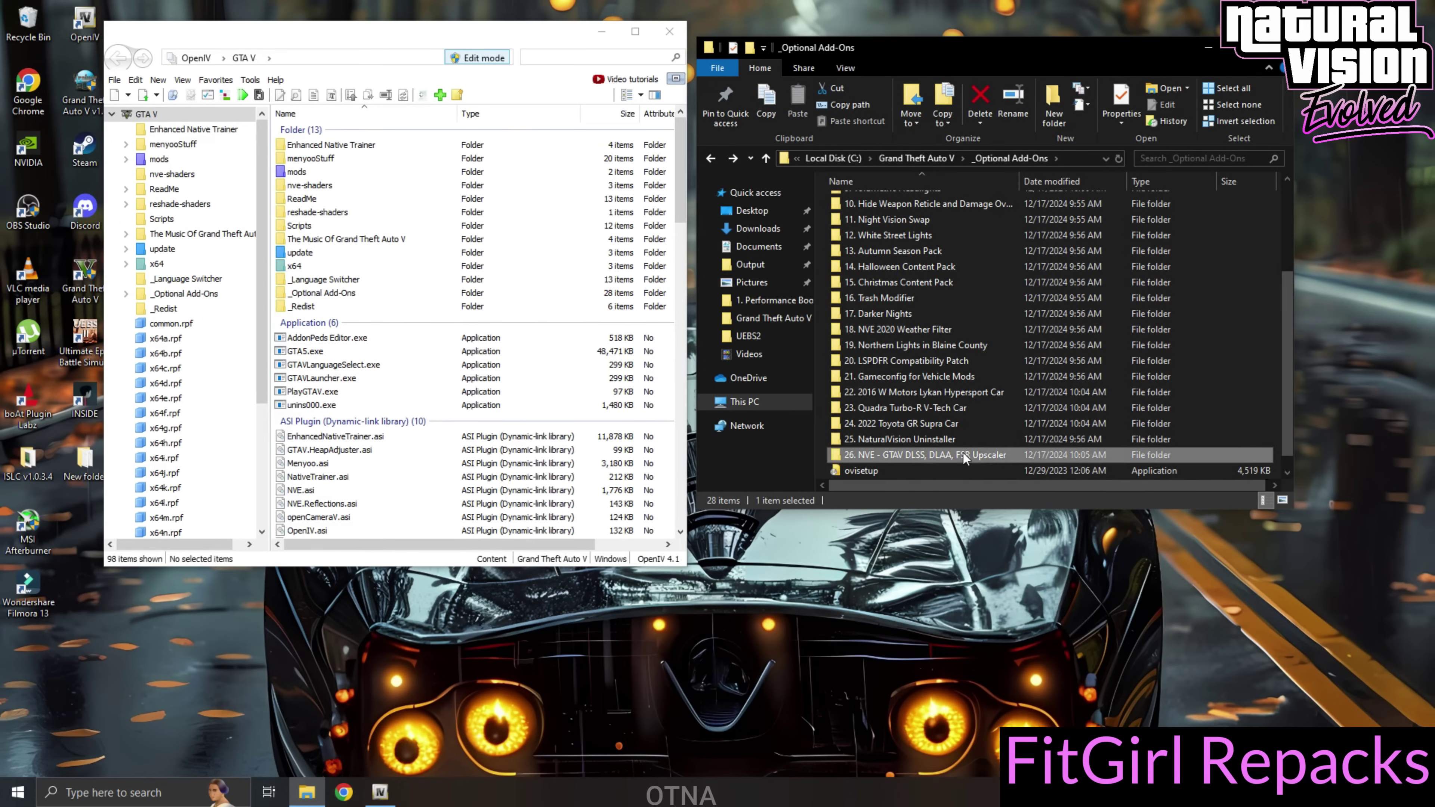
double_click(900, 456)
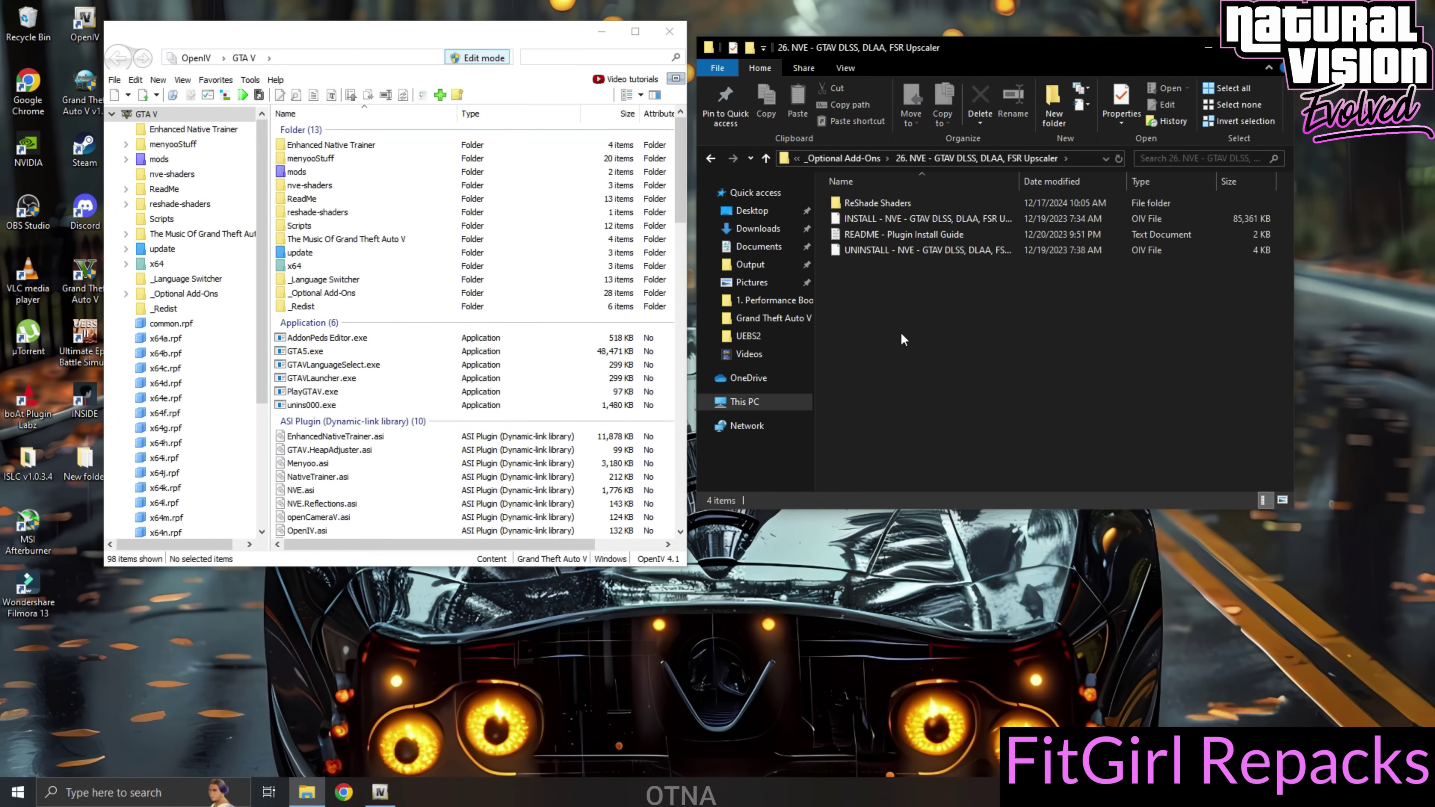
drag(886, 291, 900, 217)
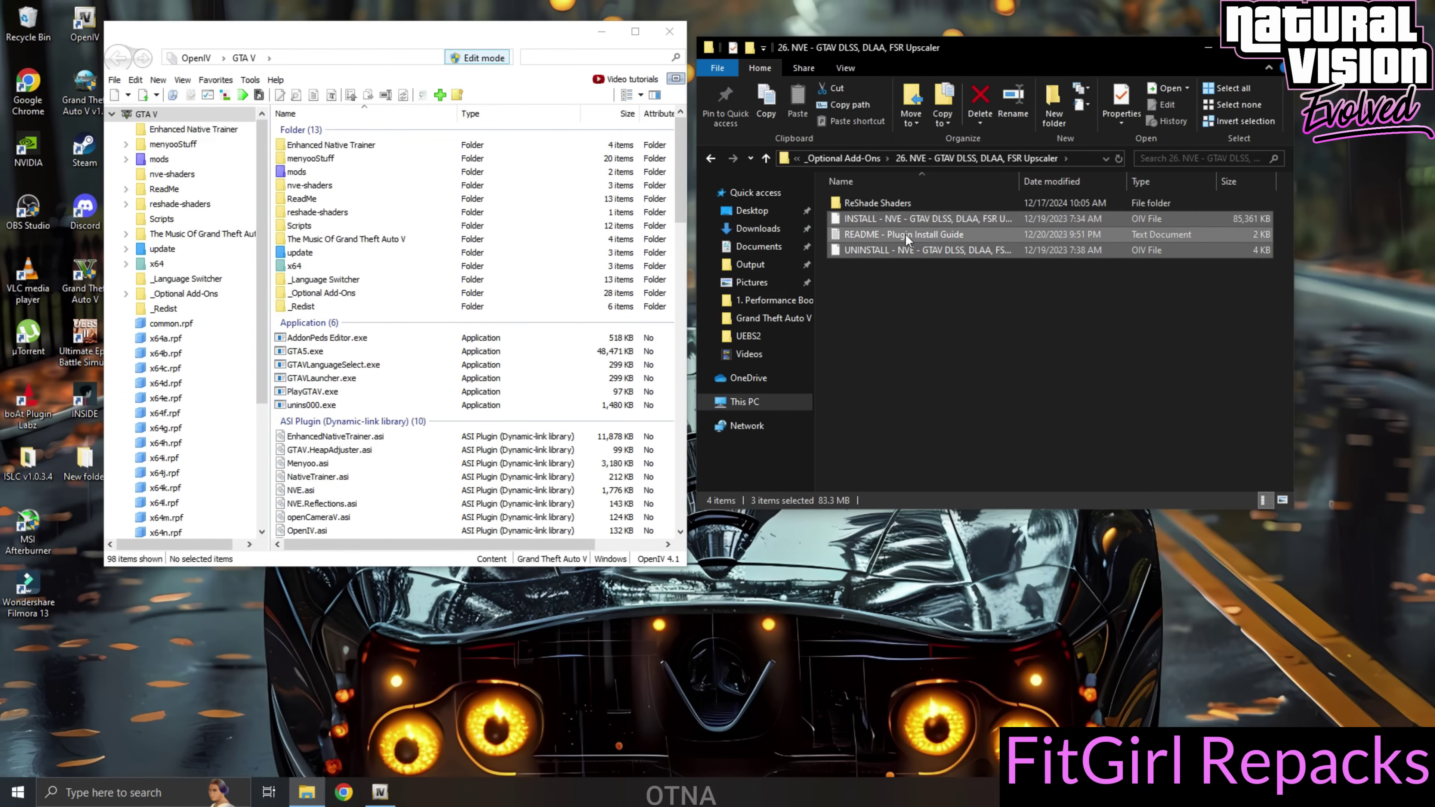
click(882, 331)
drag(903, 372, 877, 201)
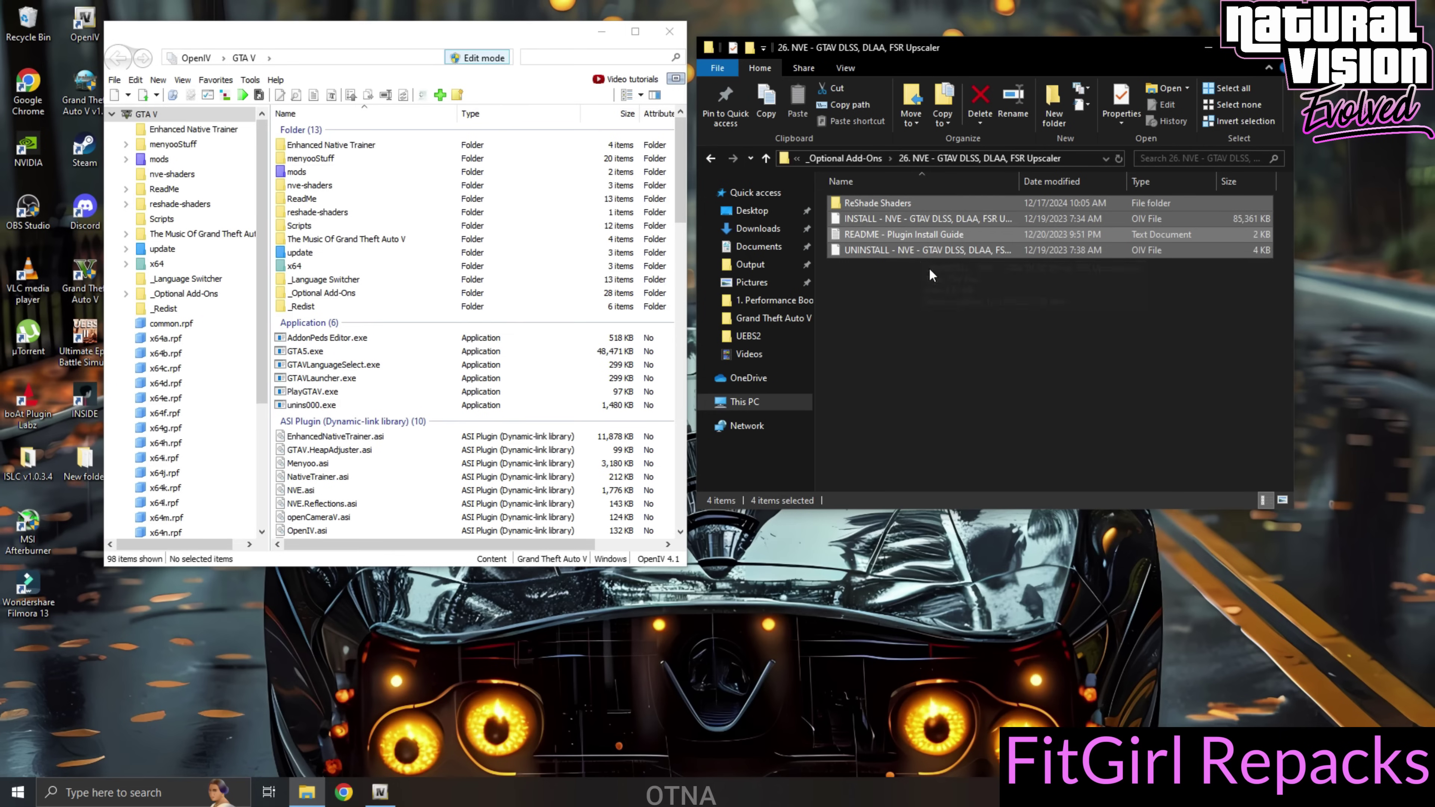
click(711, 159)
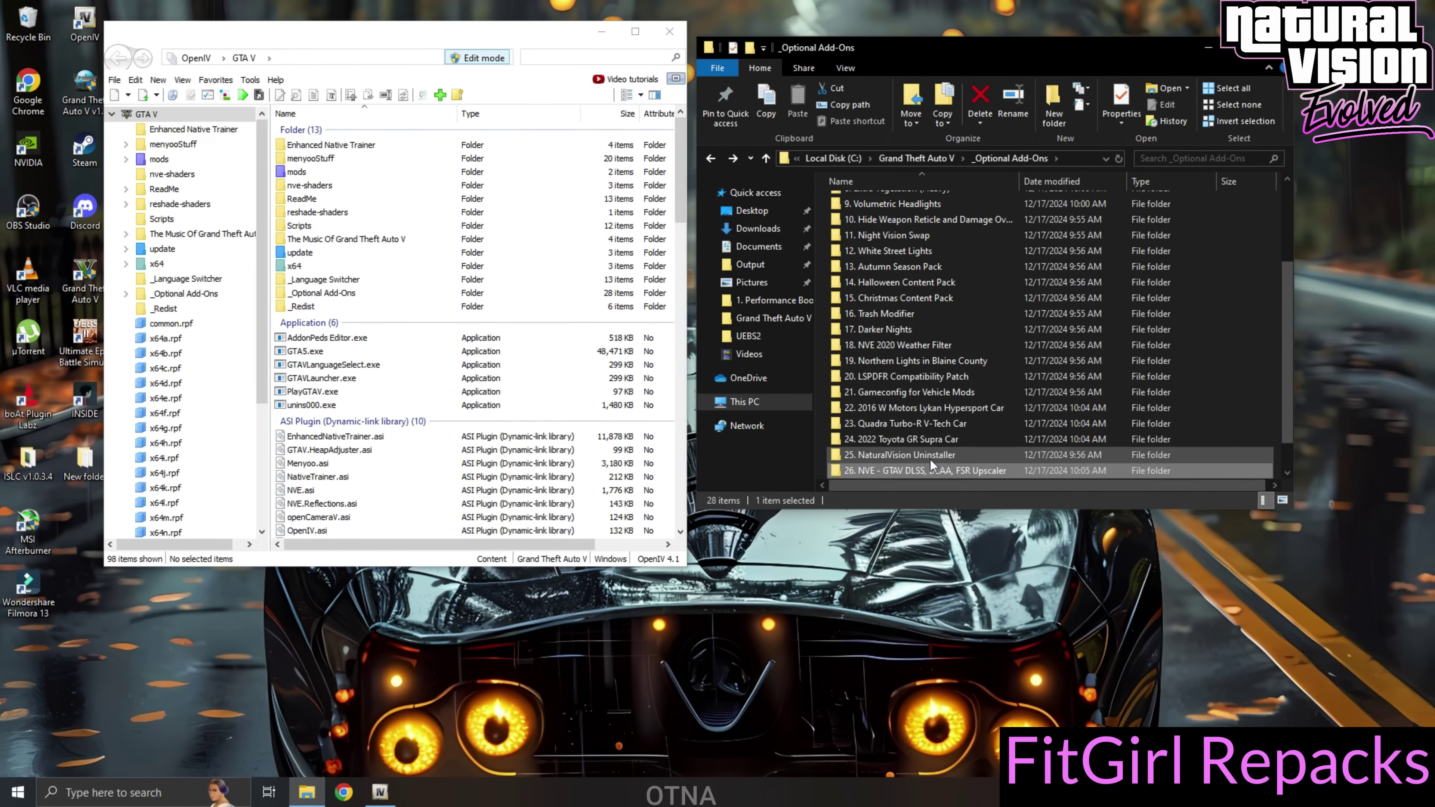
scroll(925, 274, up, 1)
scroll(924, 271, up, 2)
scroll(937, 339, down, 3)
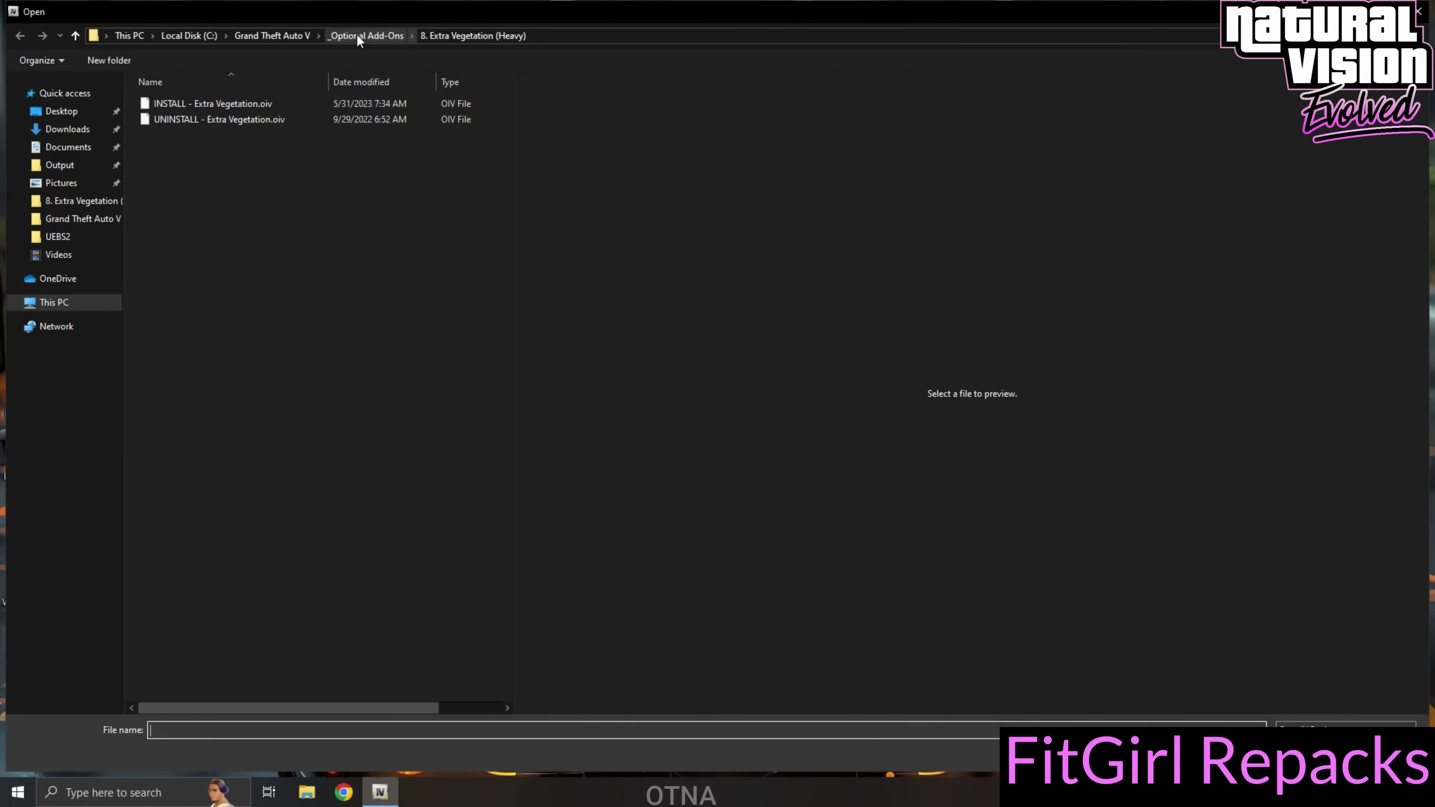
Review the game folder installation of the High-Quality Reflections package, cancel it, and close OpenIV
click(356, 35)
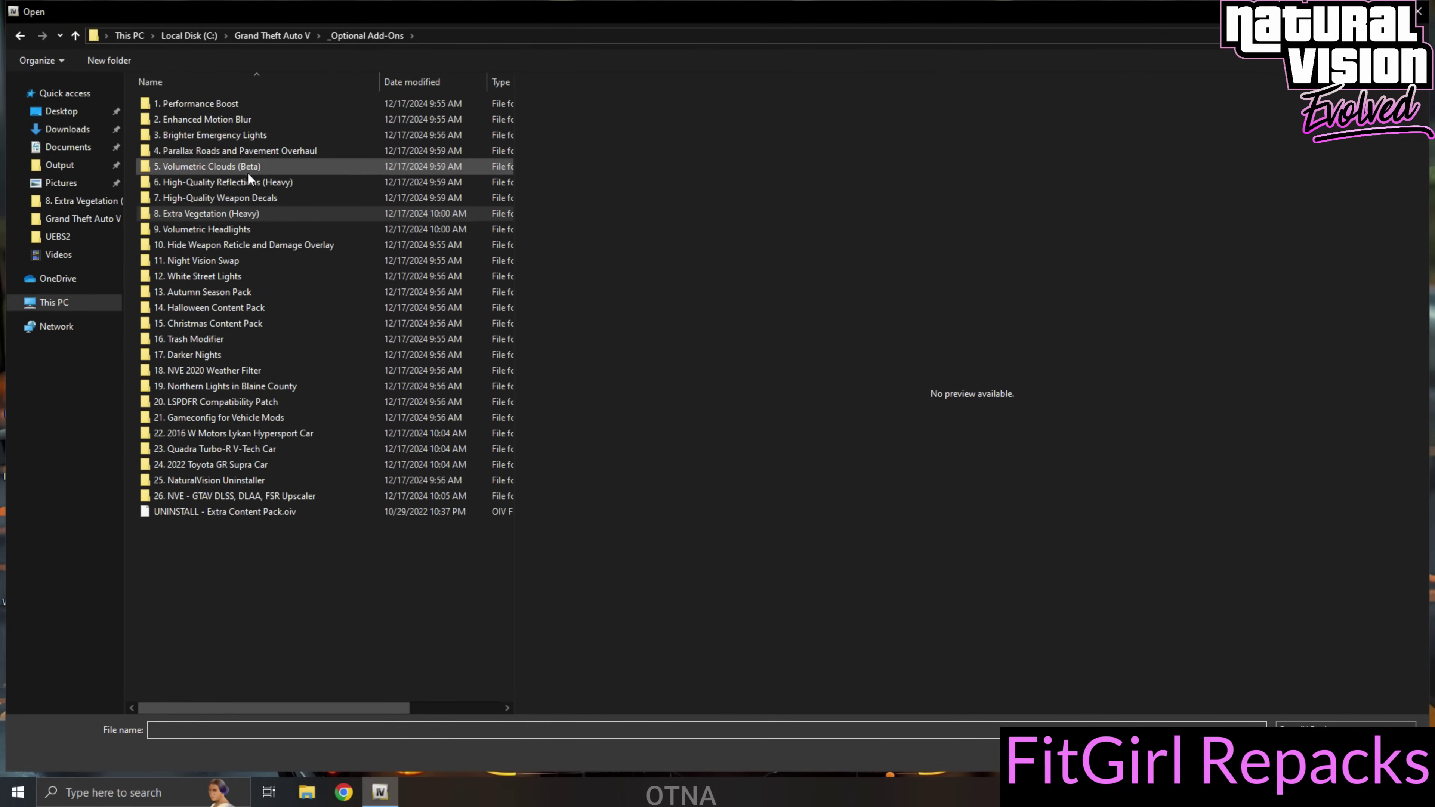
double_click(257, 184)
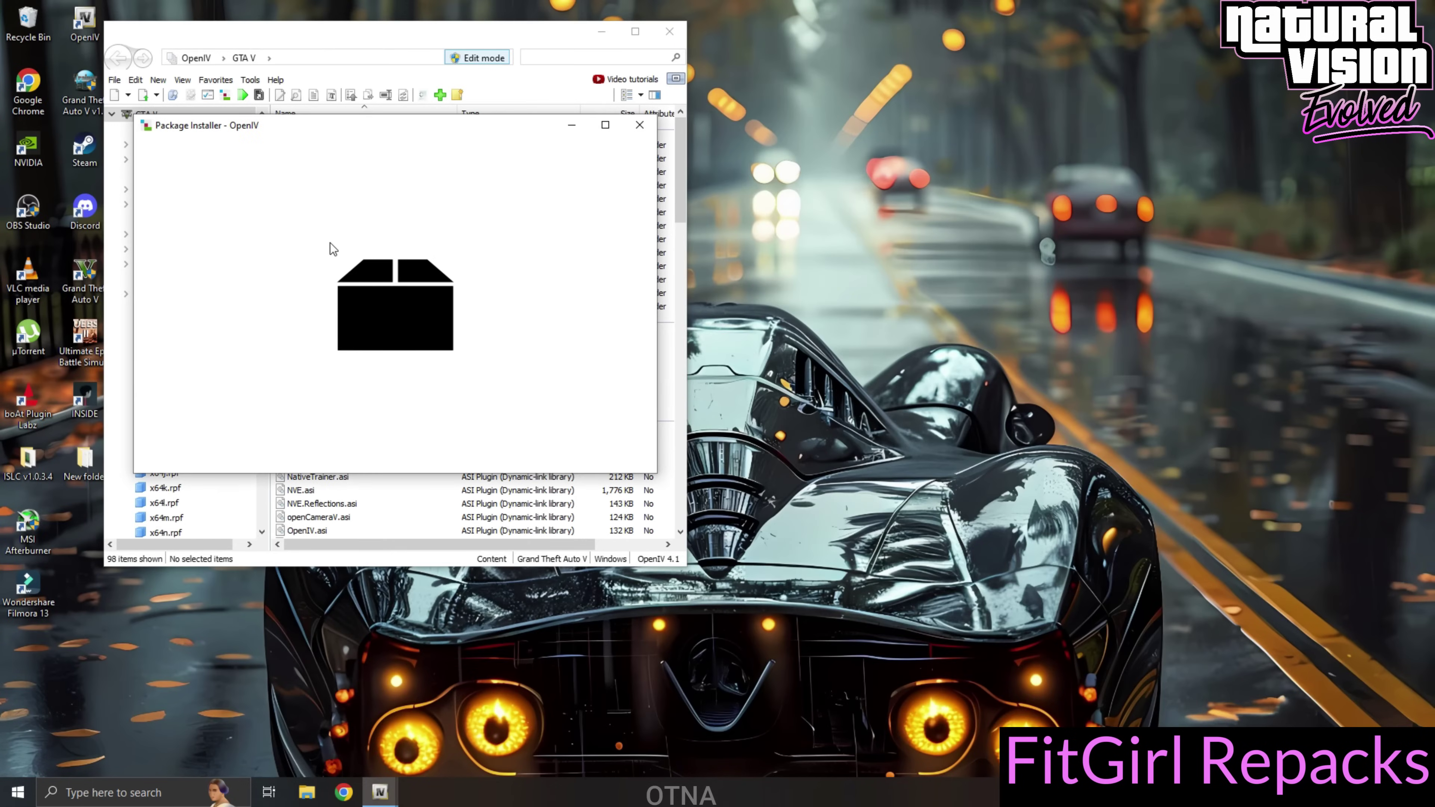
click(613, 240)
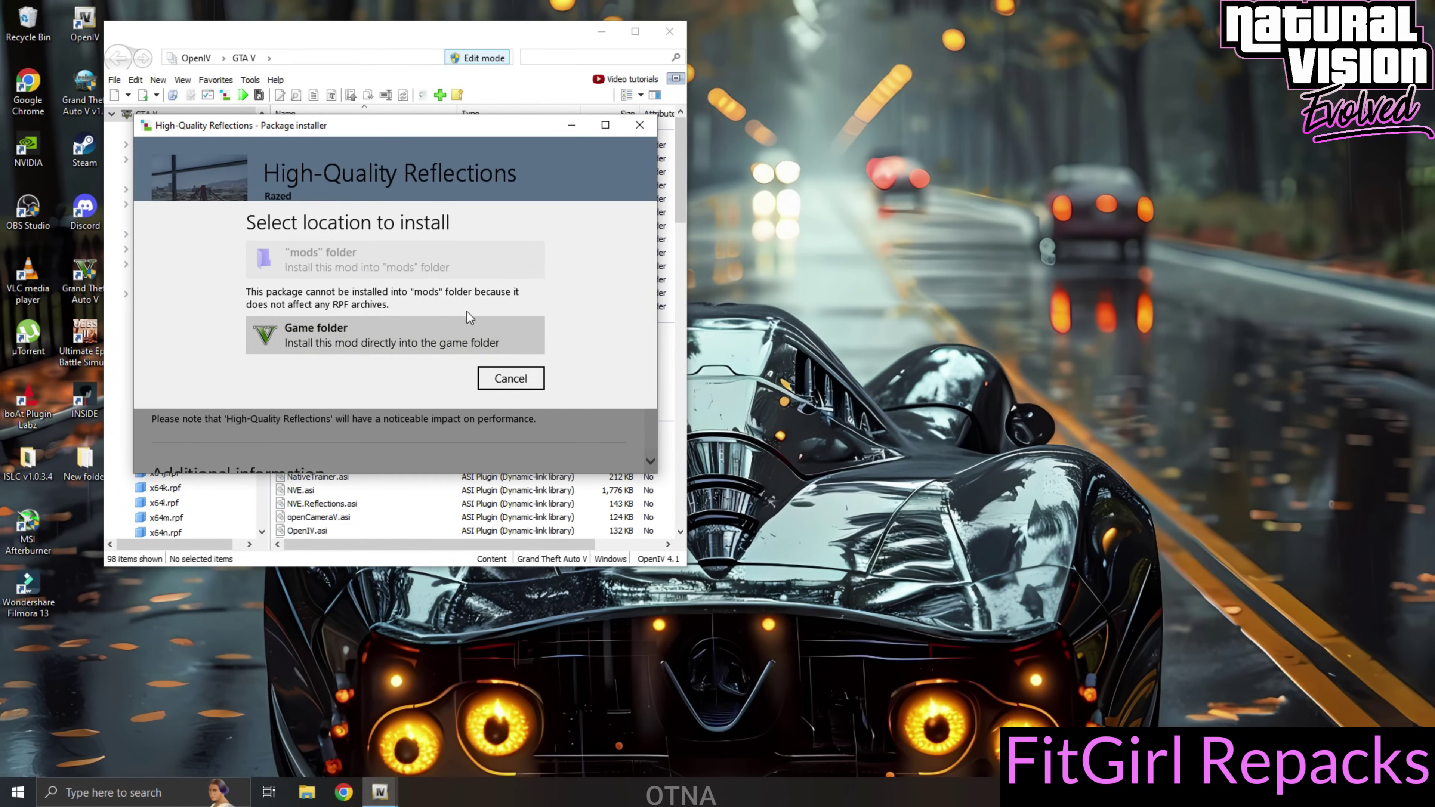
click(338, 334)
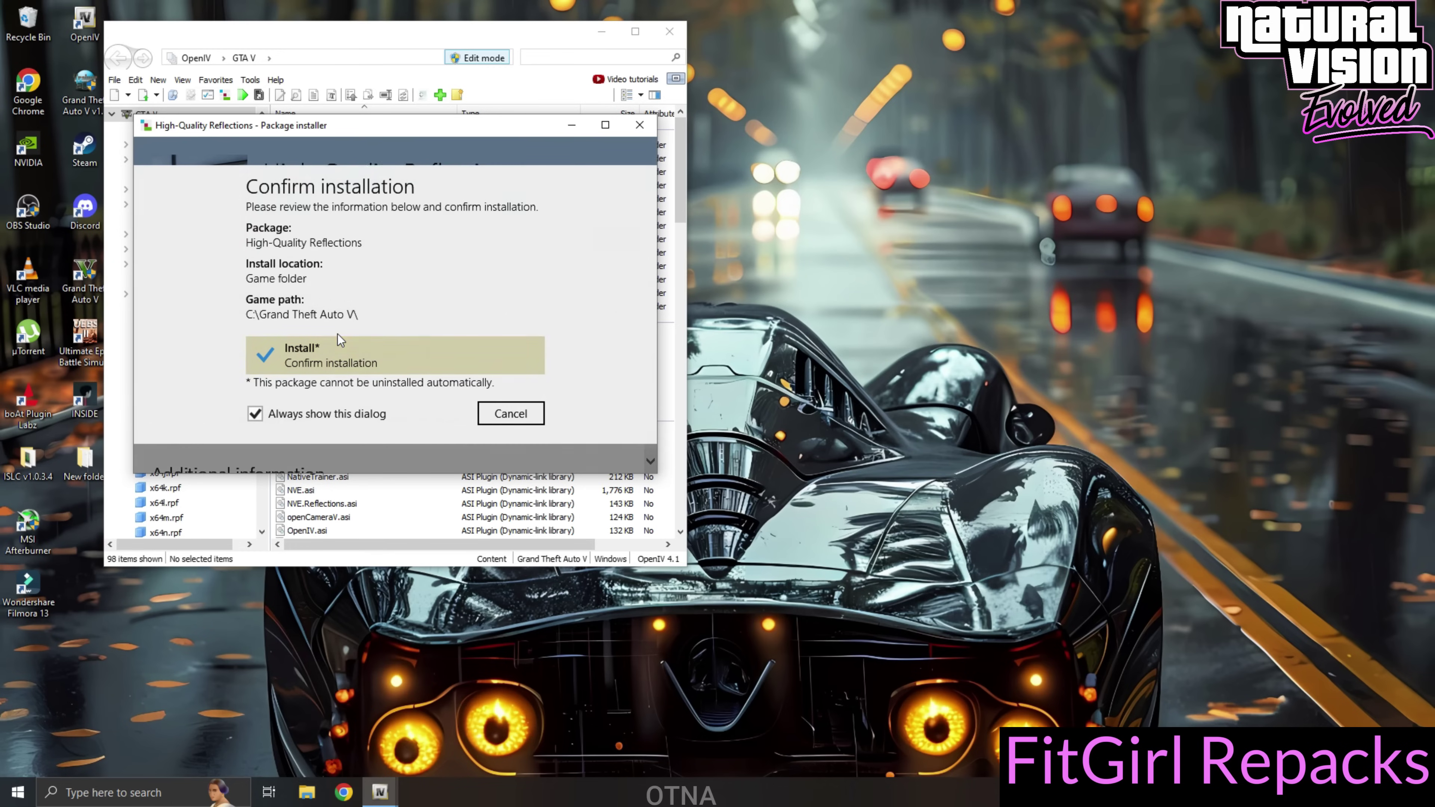
click(511, 414)
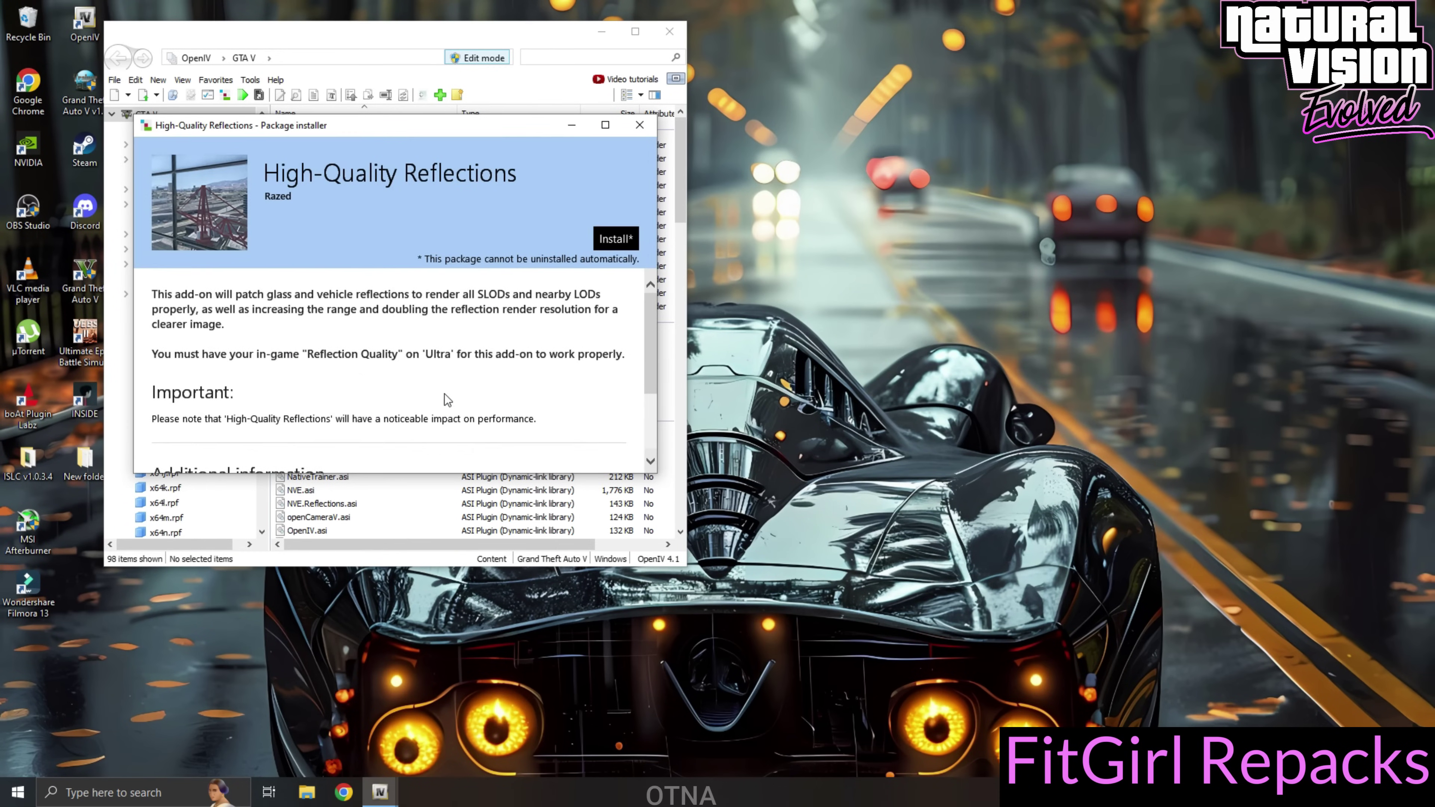
click(640, 124)
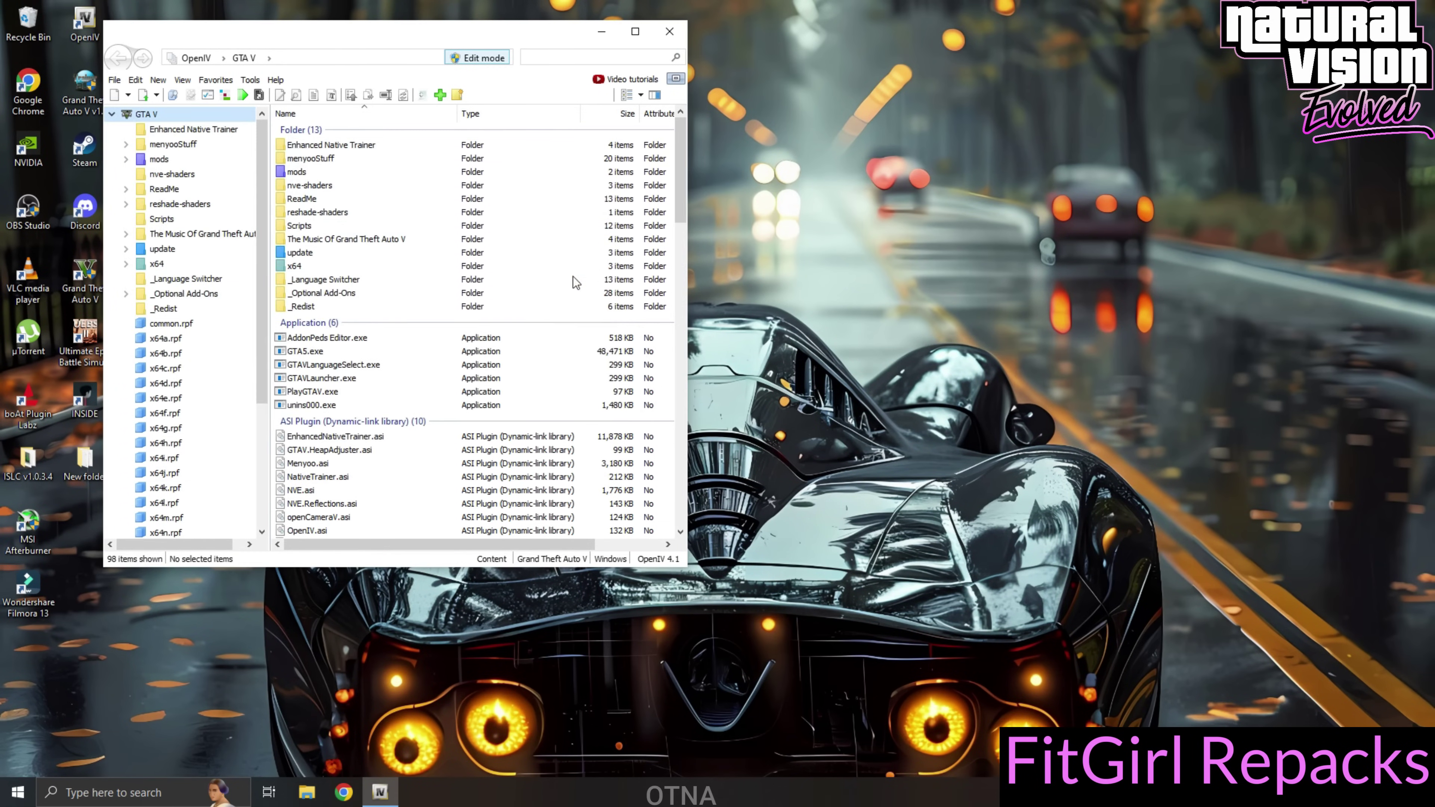
click(669, 31)
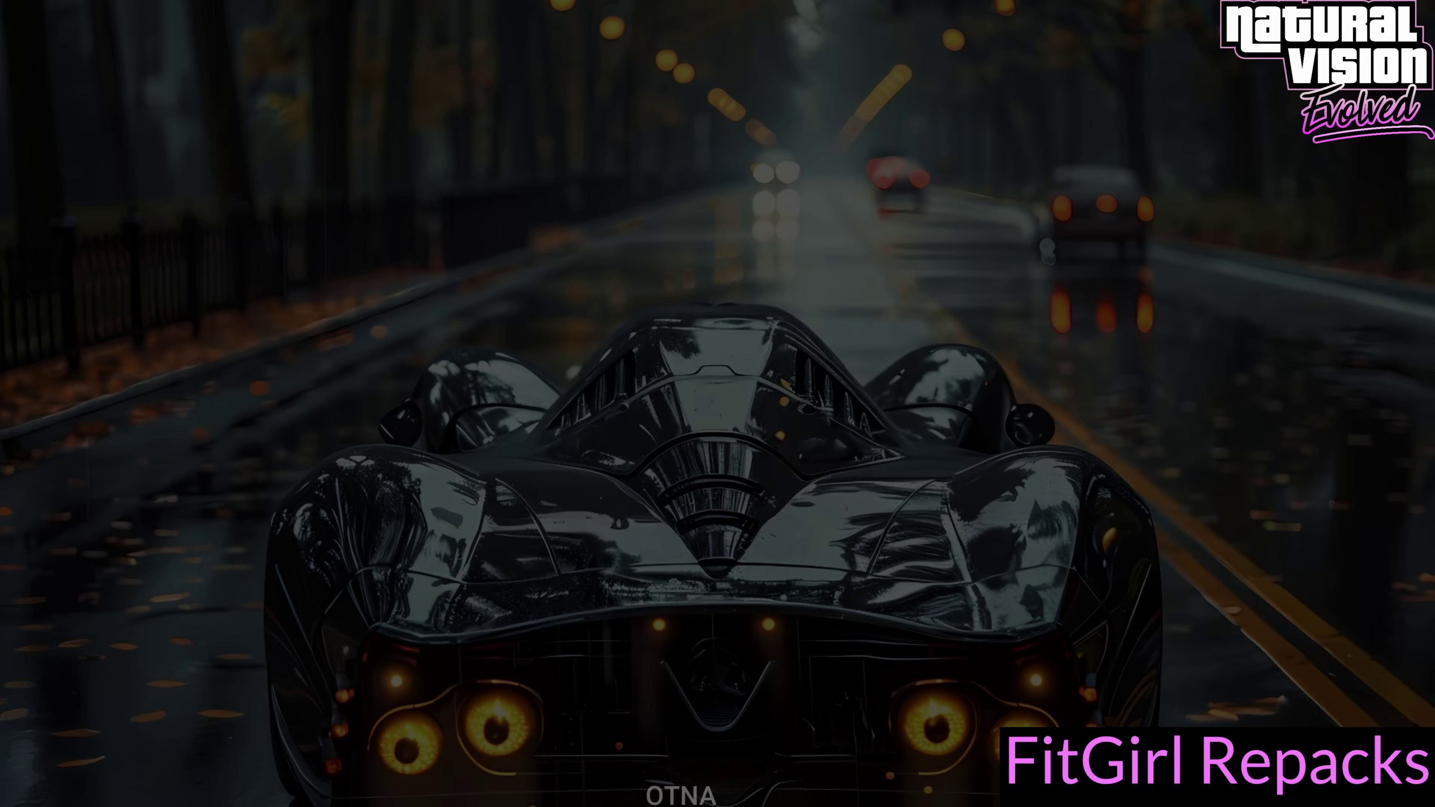
click(625, 487)
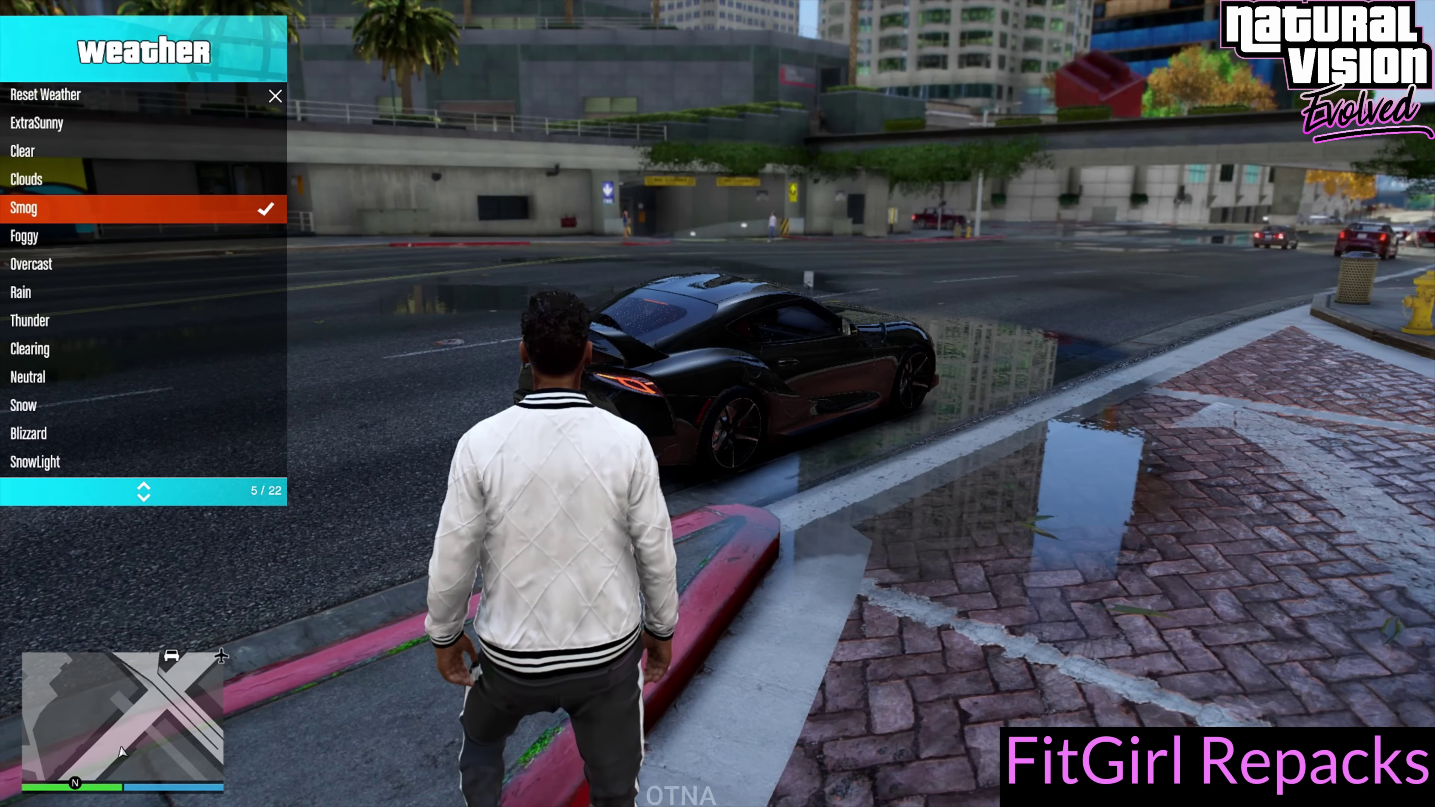
Change the in-game weather from Smog with the Weather menu, and drive the black Toyota Supra along the road
key(Down)
key(Return)
key(w)
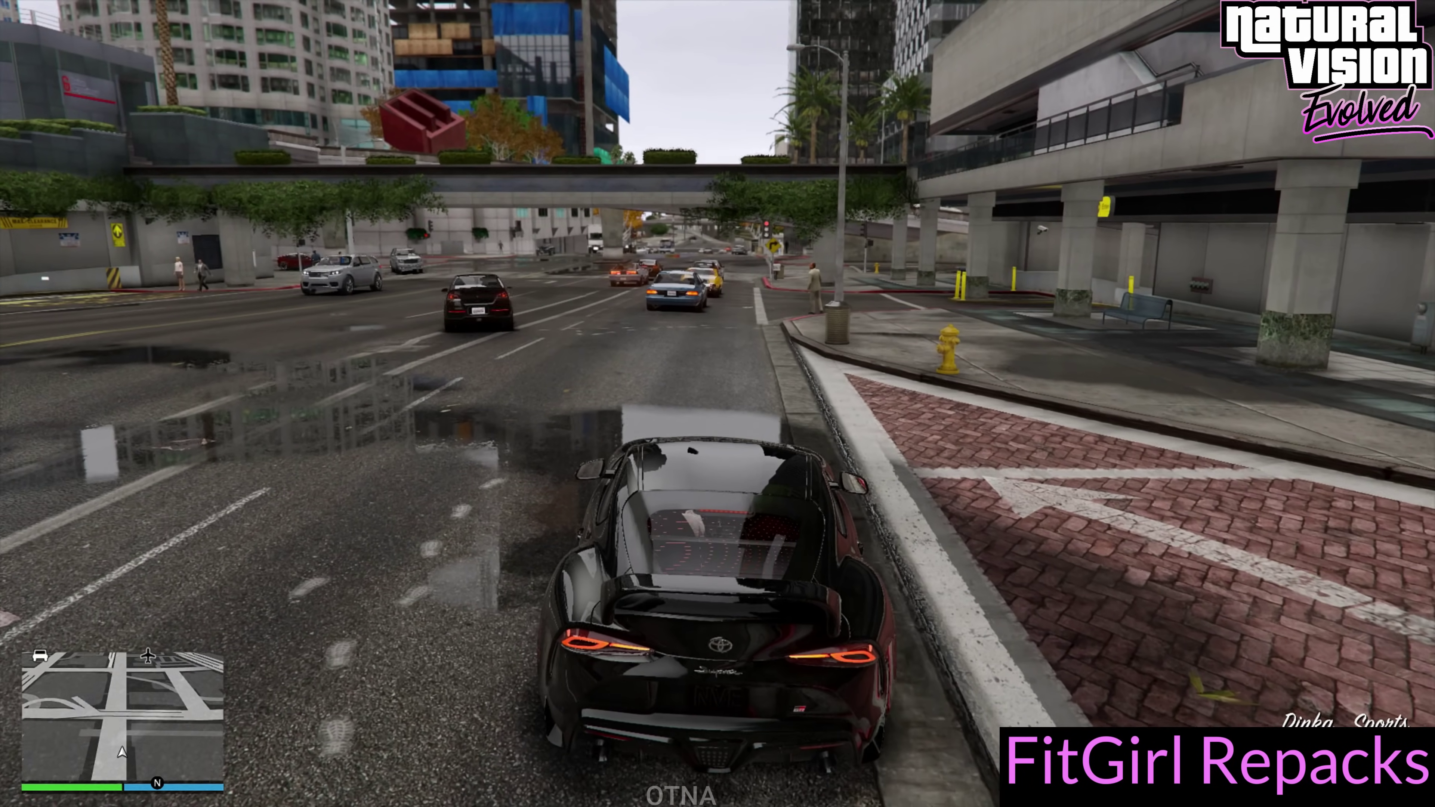
key(w)
key(a)
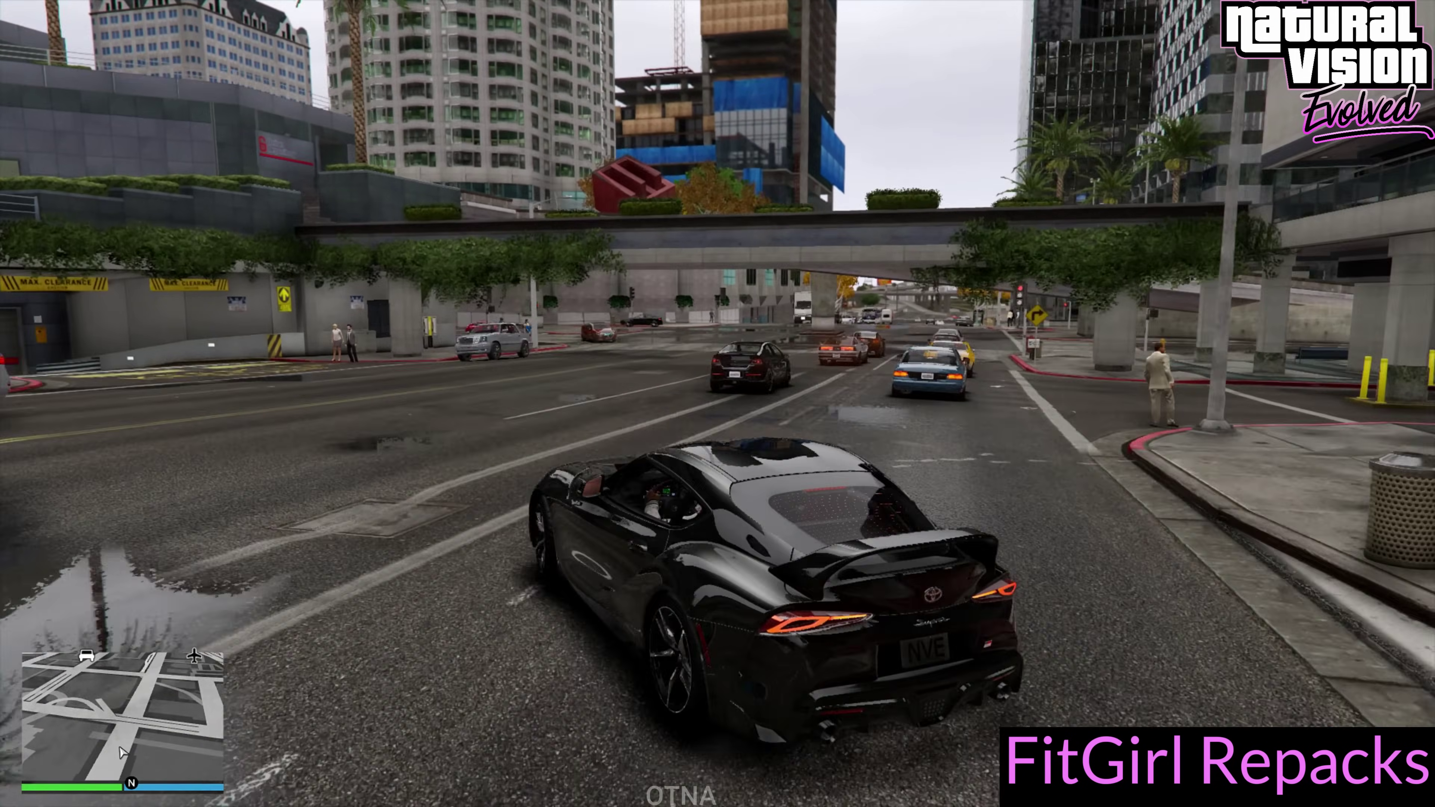